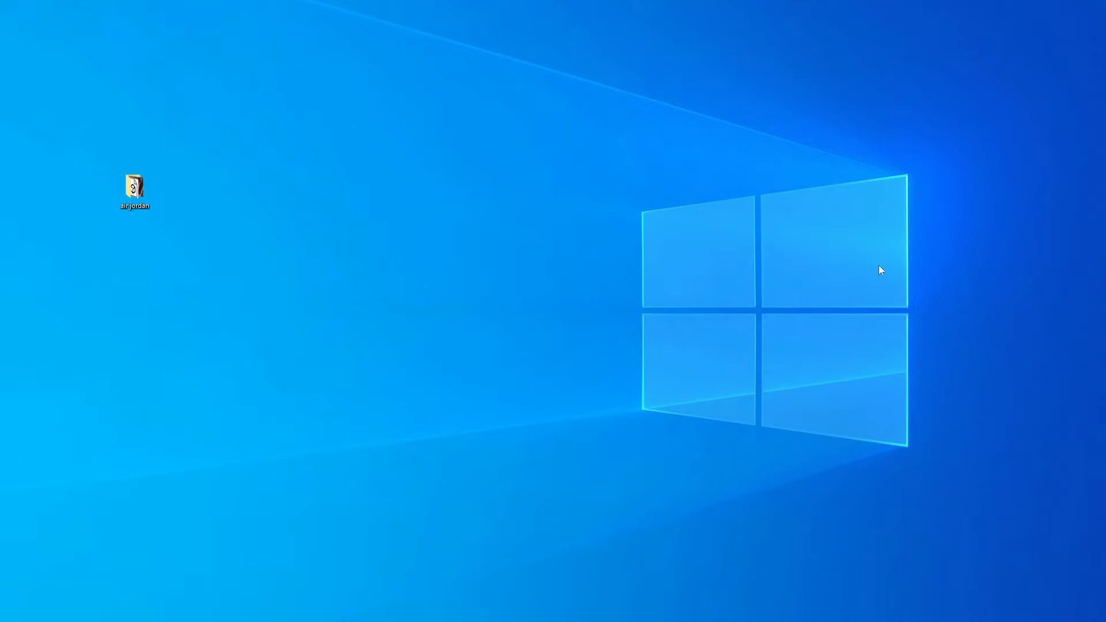
Launch Blender from the airjordan desktop icon, opening the default cube, camera and light scene
{"action": "double_click", "coordinate": [136, 185]}
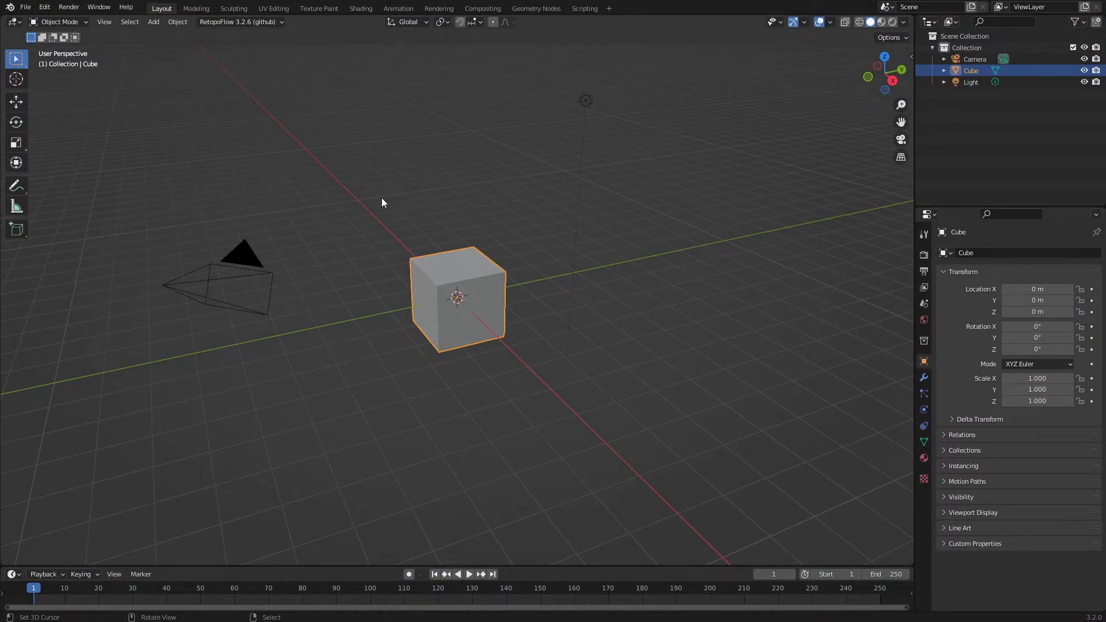
Select all objects and delete the default cube, camera and light
{"action": "left_click", "coordinate": [127, 25]}
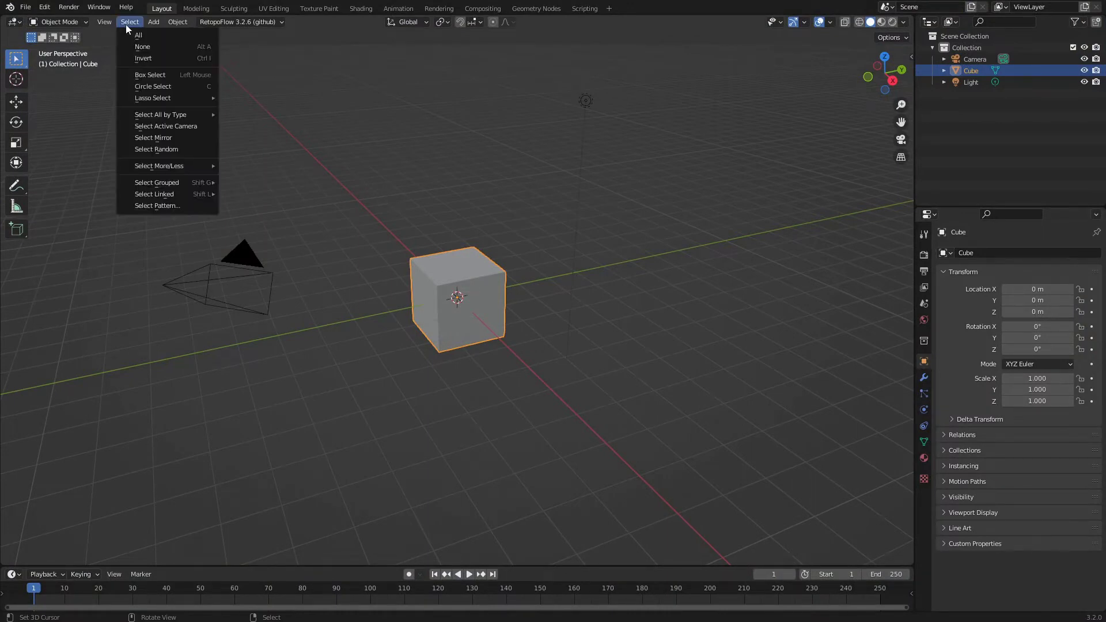
{"action": "left_click", "coordinate": [131, 32]}
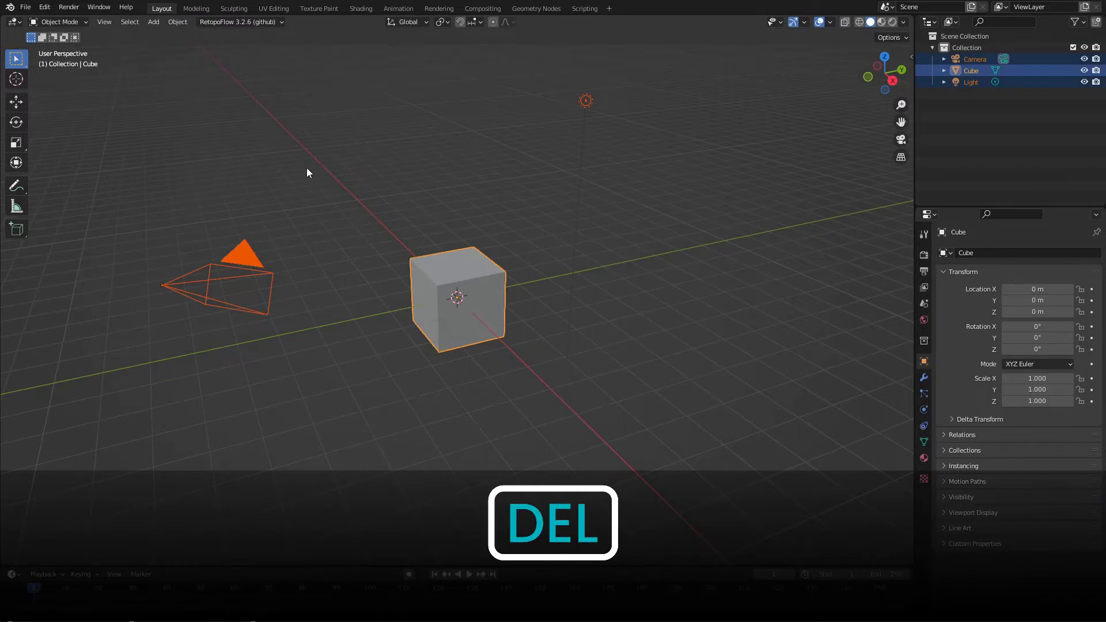
{"action": "key", "text": "Delete"}
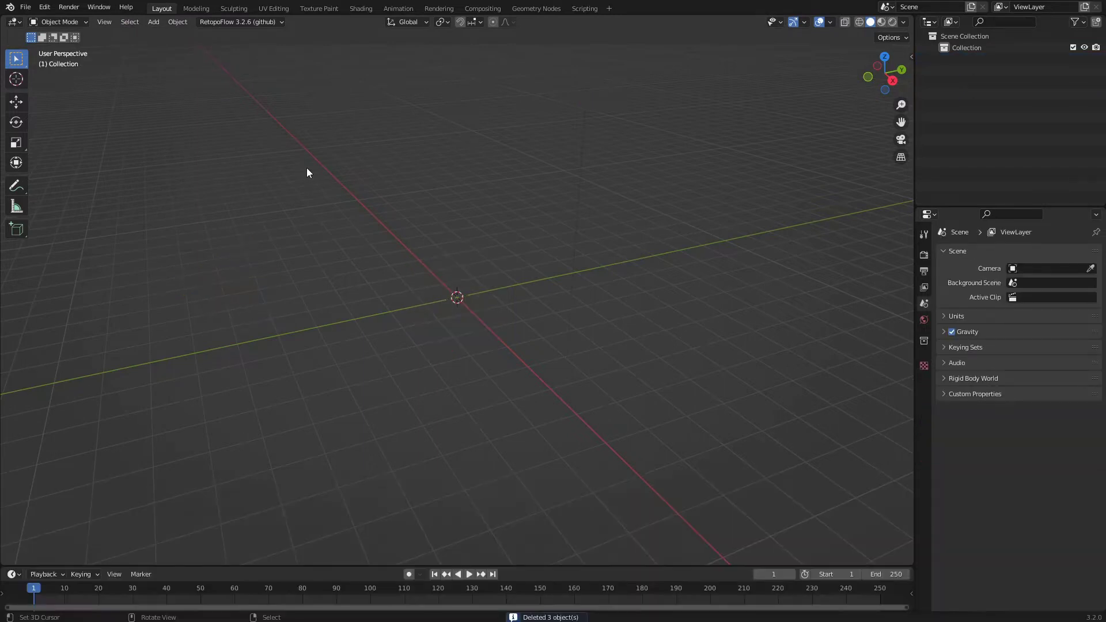
Import scan.obj from Desktop\air jordan as a Wavefront OBJ
{"action": "left_click", "coordinate": [25, 7]}
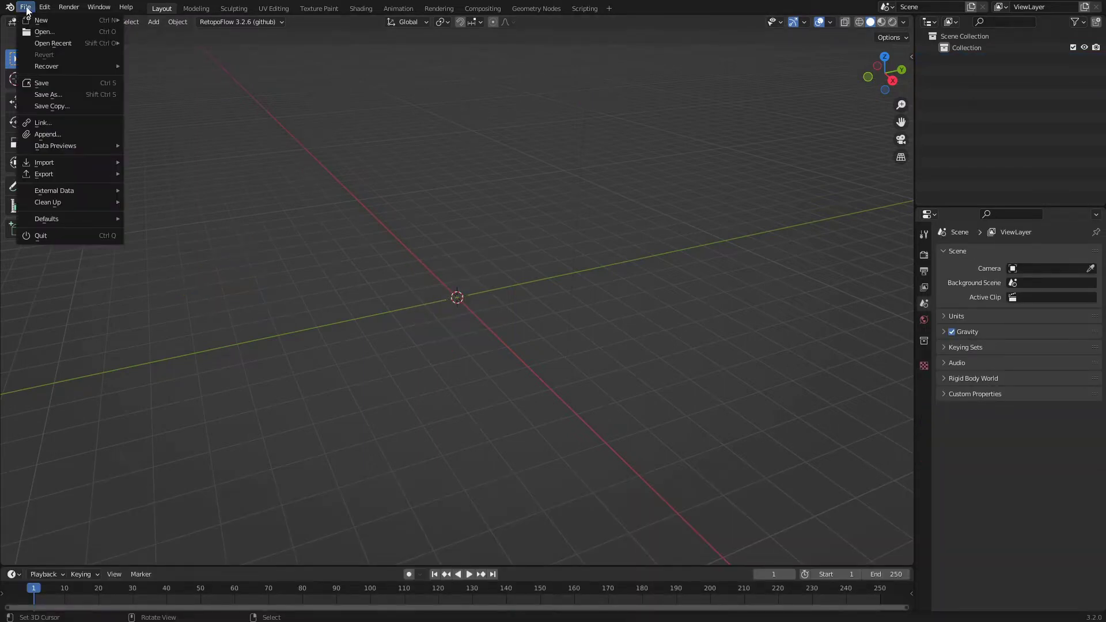
{"action": "mouse_move", "coordinate": [63, 162]}
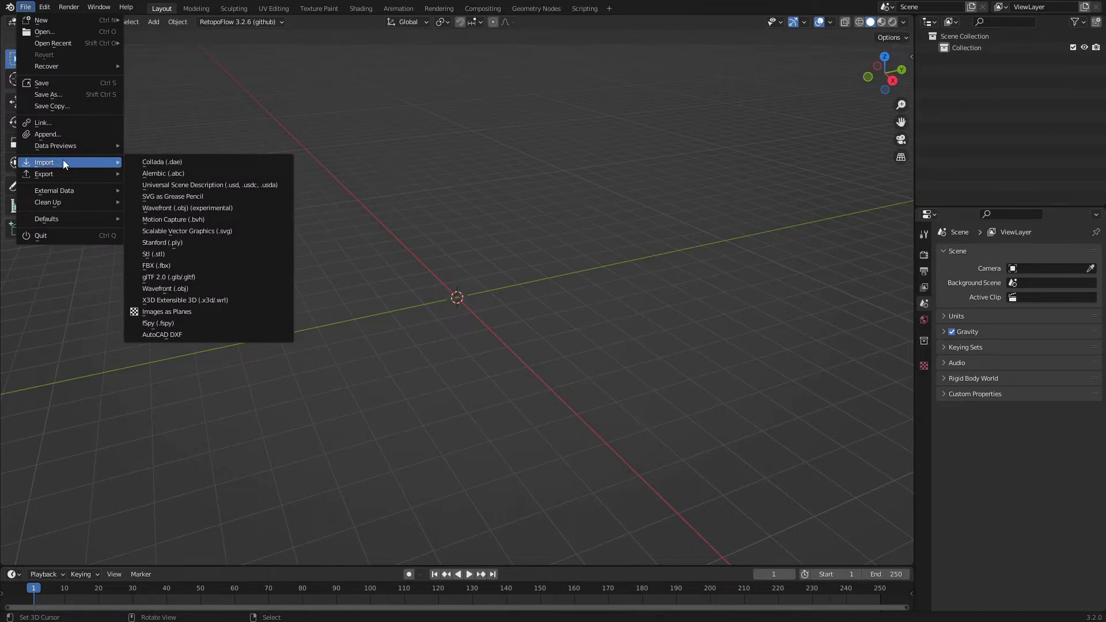
{"action": "left_click", "coordinate": [209, 289]}
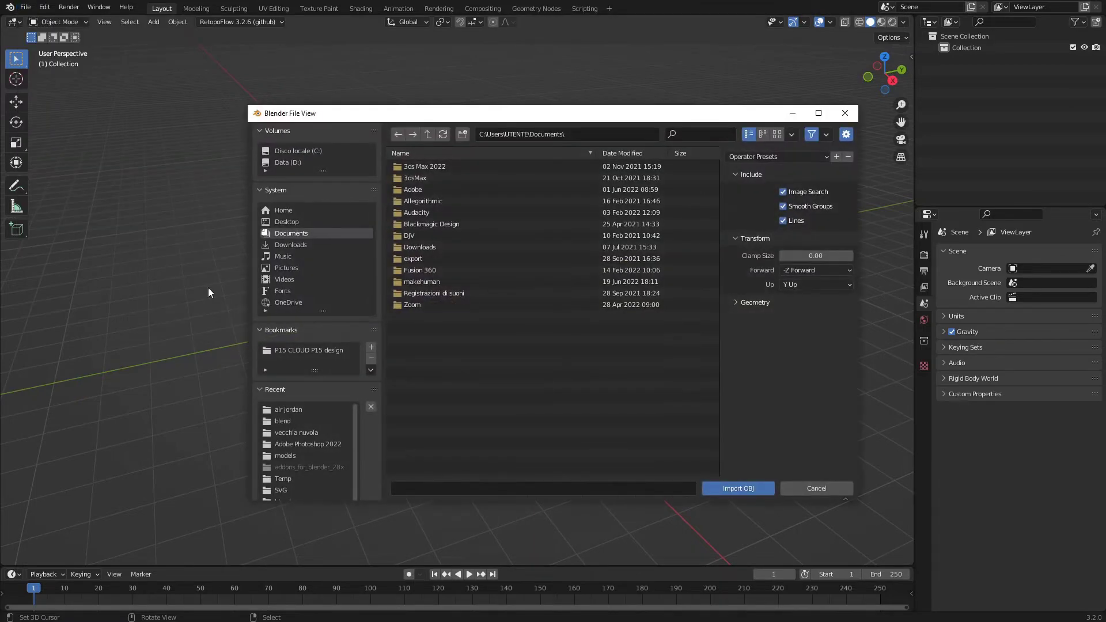
{"action": "left_click", "coordinate": [300, 223]}
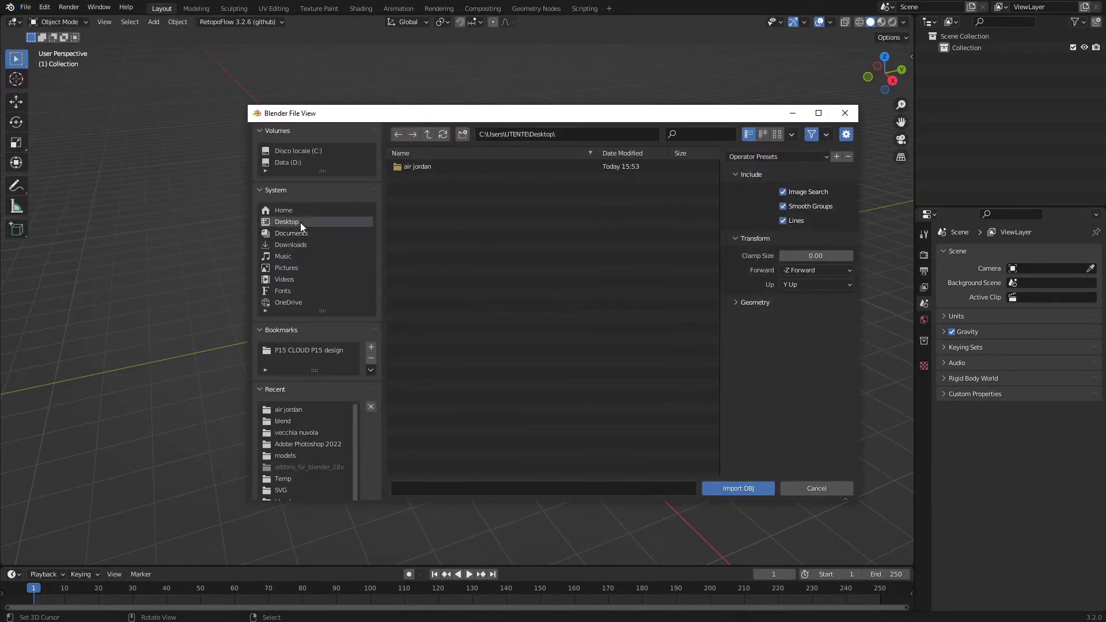
{"action": "double_click", "coordinate": [417, 166]}
{"action": "left_click", "coordinate": [417, 166]}
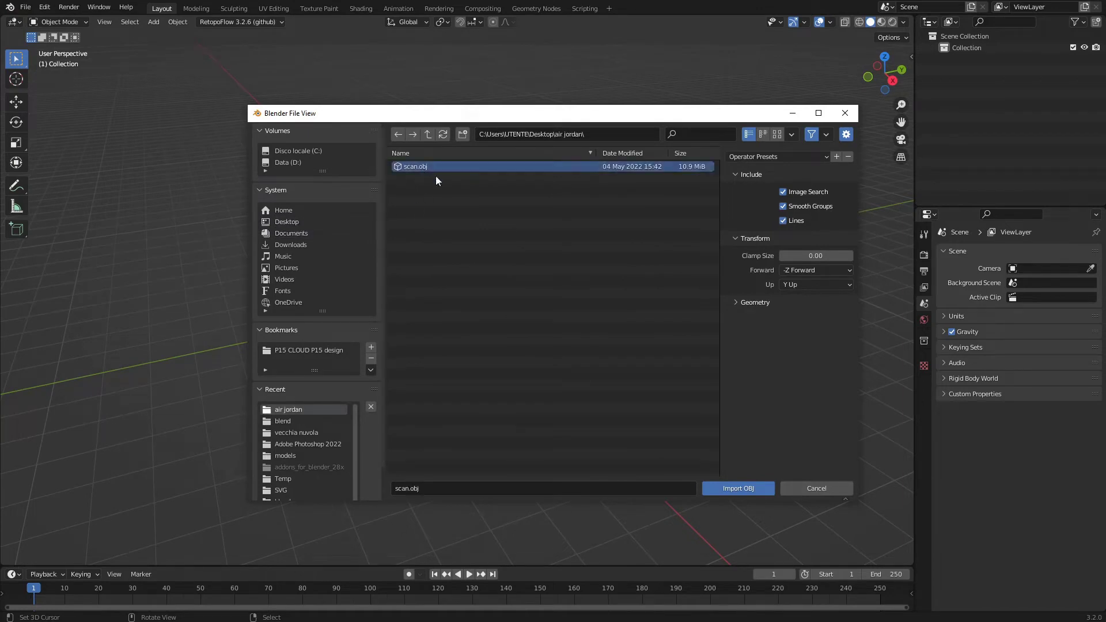
{"action": "left_click", "coordinate": [740, 490]}
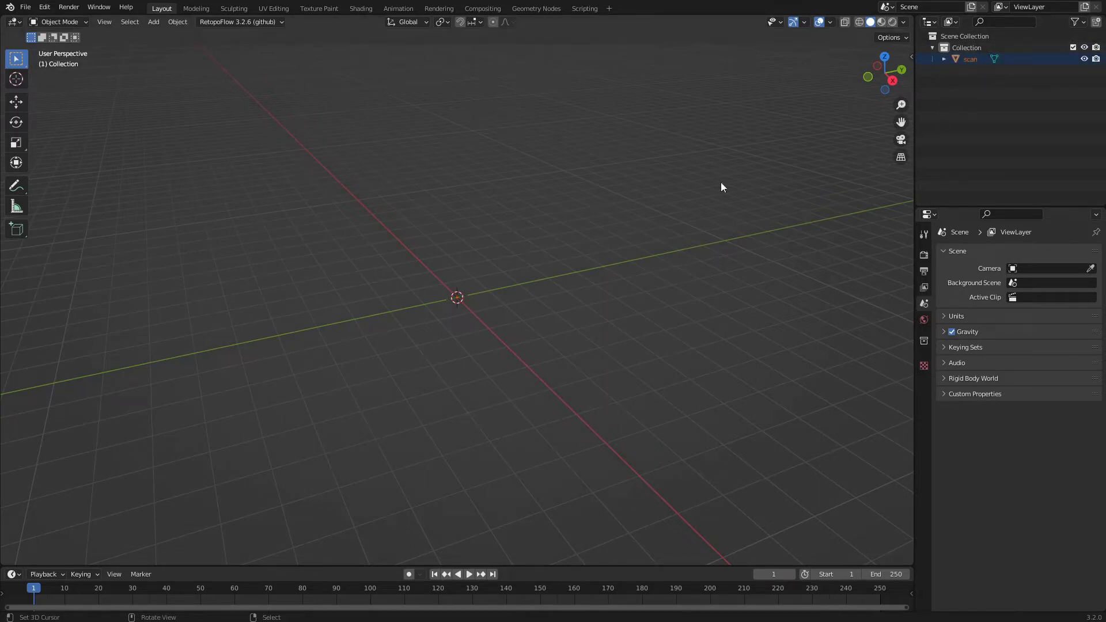
Use View > Frame All so the whole high-top sneaker mesh fills the viewport
{"action": "left_click", "coordinate": [105, 23]}
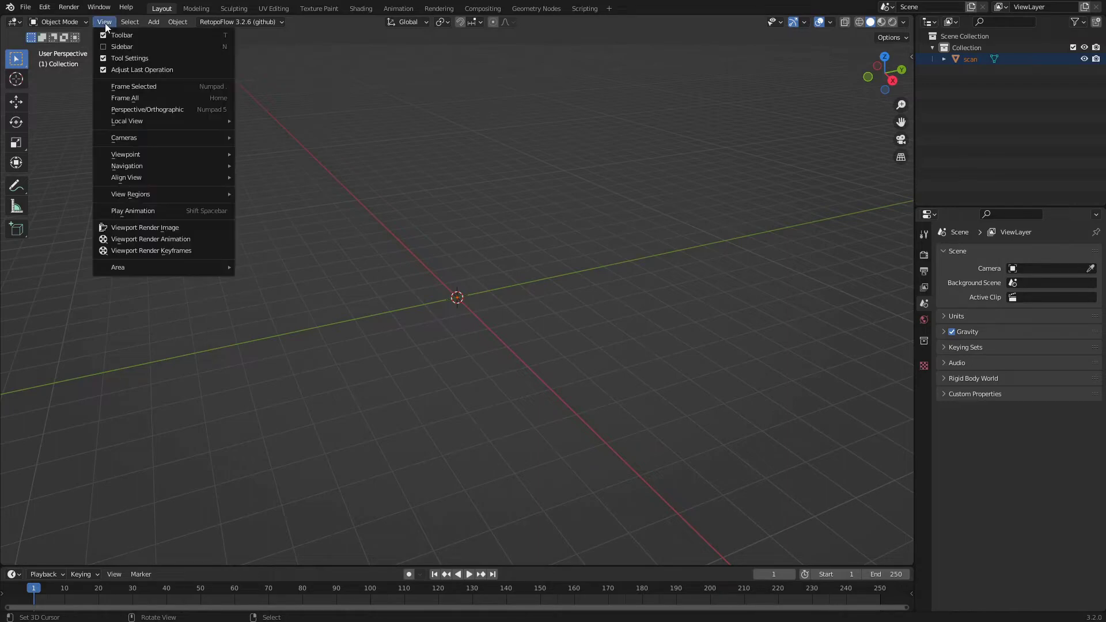
{"action": "left_click", "coordinate": [126, 103]}
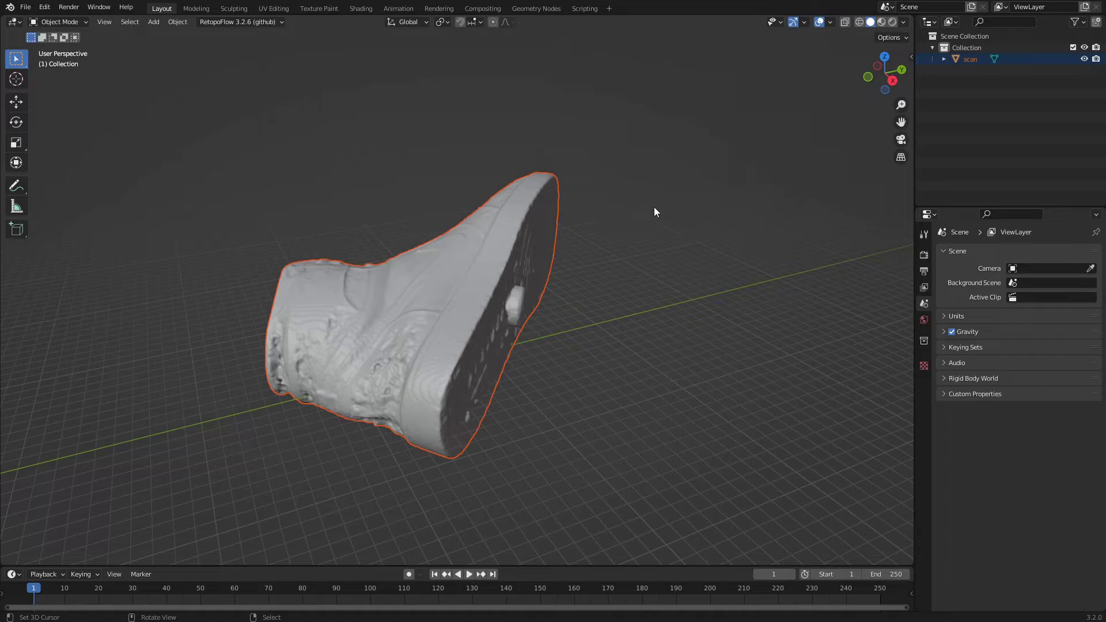
Select the scan and set its X, Y and Z scale to 0.001 in the sidebar
{"action": "left_click", "coordinate": [471, 253]}
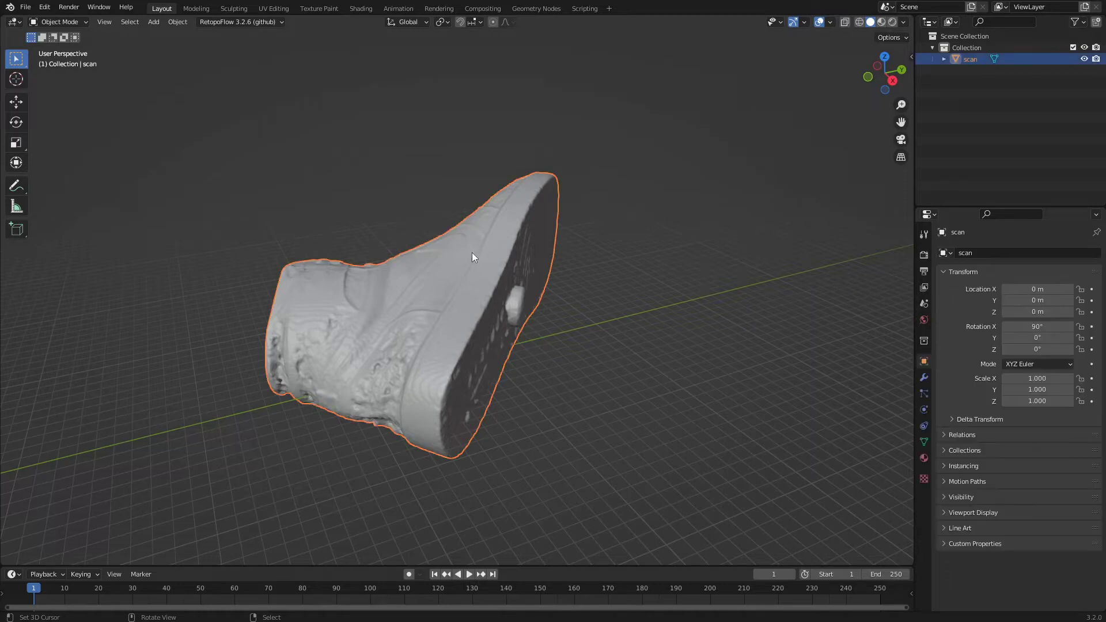
{"action": "left_click", "coordinate": [912, 57]}
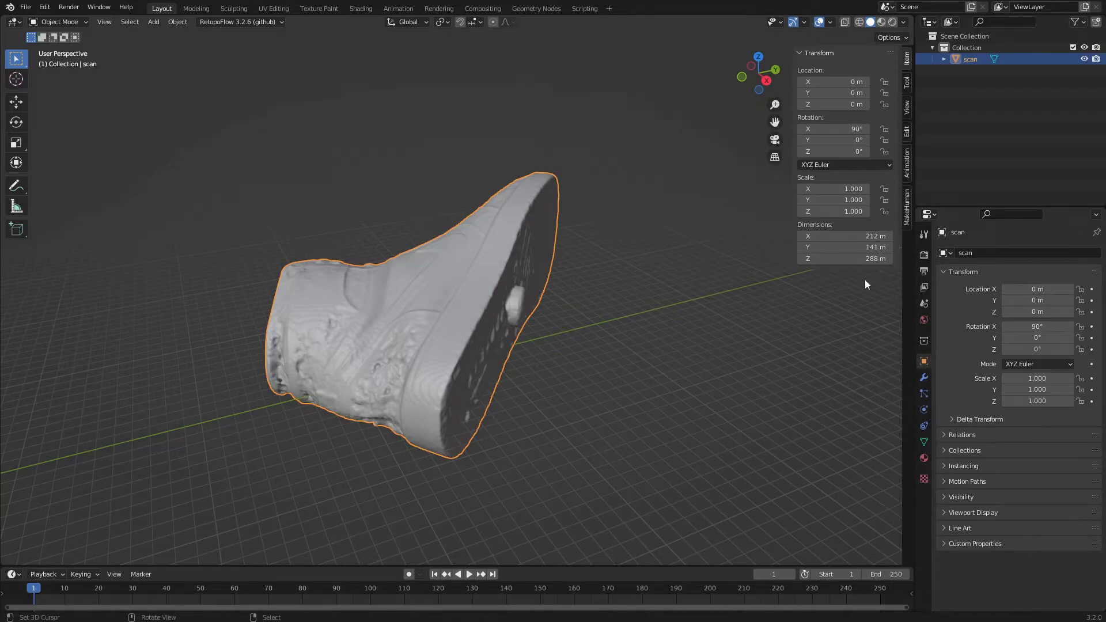
{"action": "middle_click_drag", "start_coordinate": [533, 316], "coordinate": [528, 236]}
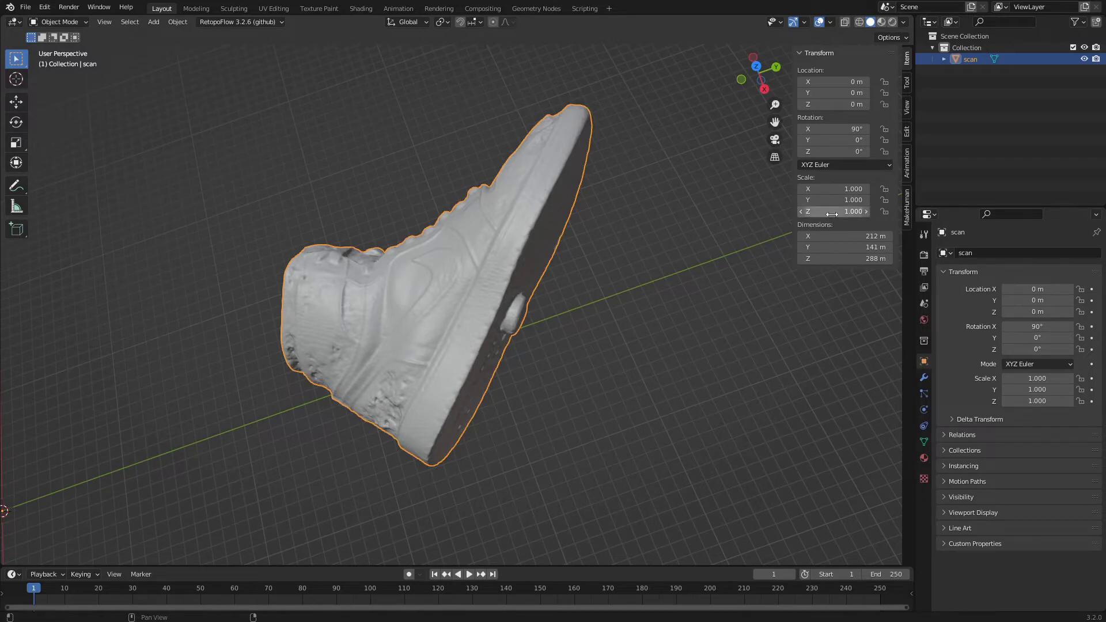
{"action": "left_click_drag", "start_coordinate": [833, 211], "coordinate": [833, 189]}
{"action": "type", "text": "."}
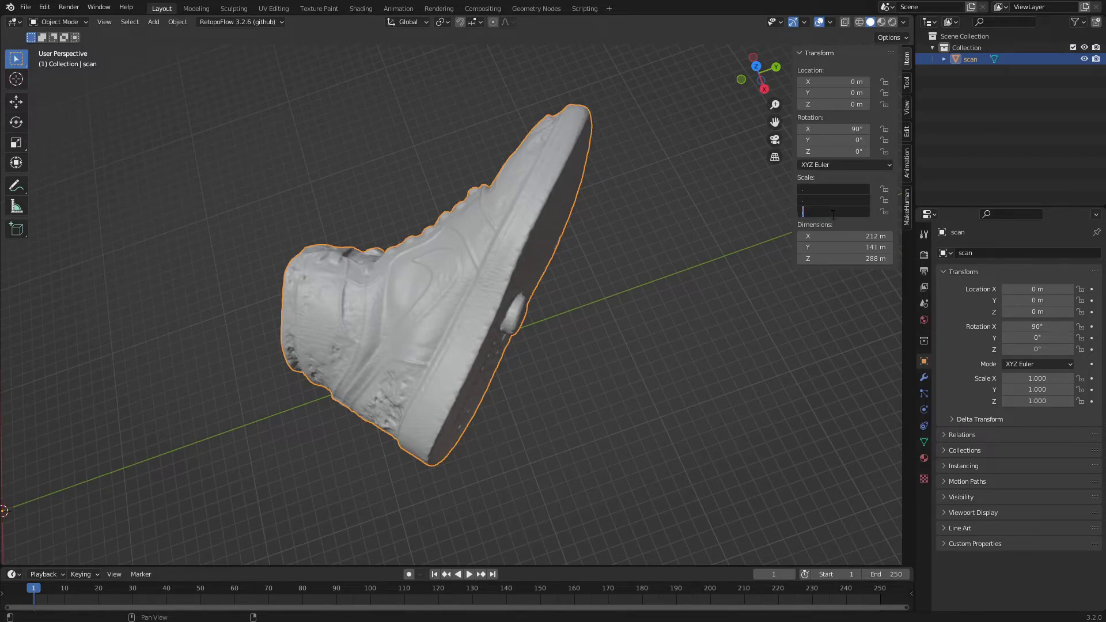
{"action": "type", "text": "001"}
{"action": "key", "text": "Return"}
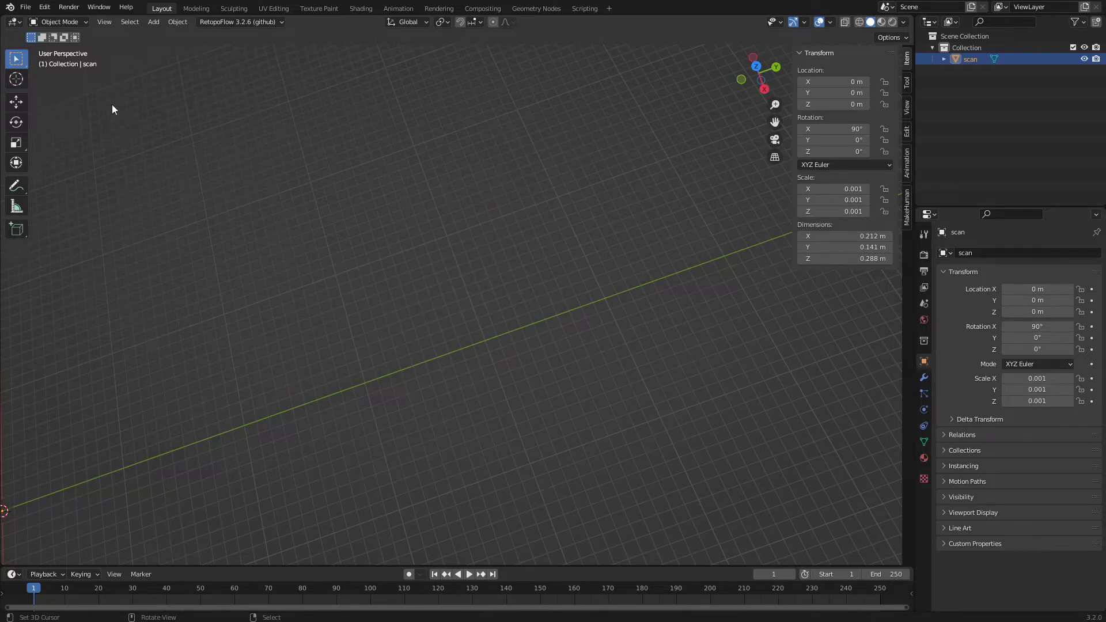
Frame the shrunken scan and view it from the Right in orthographic, showing the origin
{"action": "left_click", "coordinate": [112, 22]}
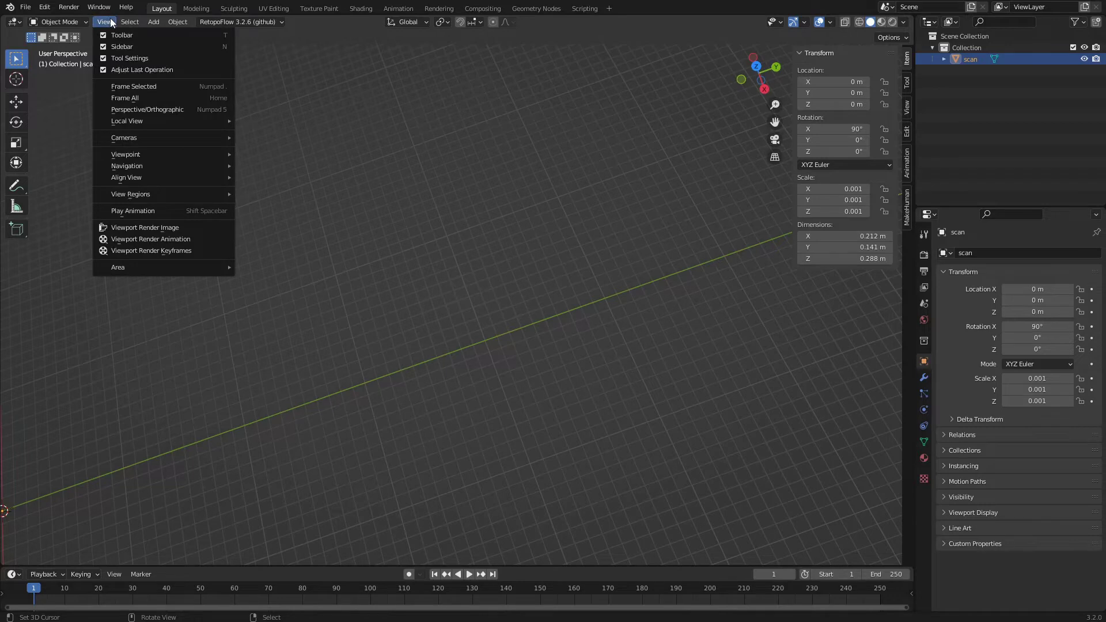
{"action": "left_click", "coordinate": [130, 99]}
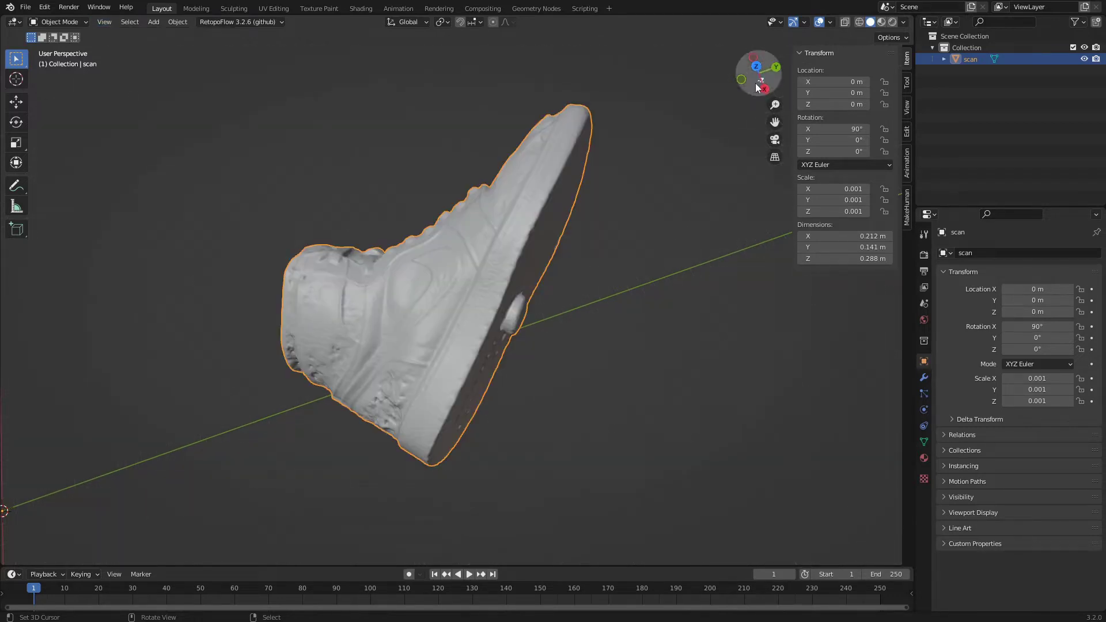
{"action": "left_click_drag", "start_coordinate": [756, 72], "coordinate": [686, 197]}
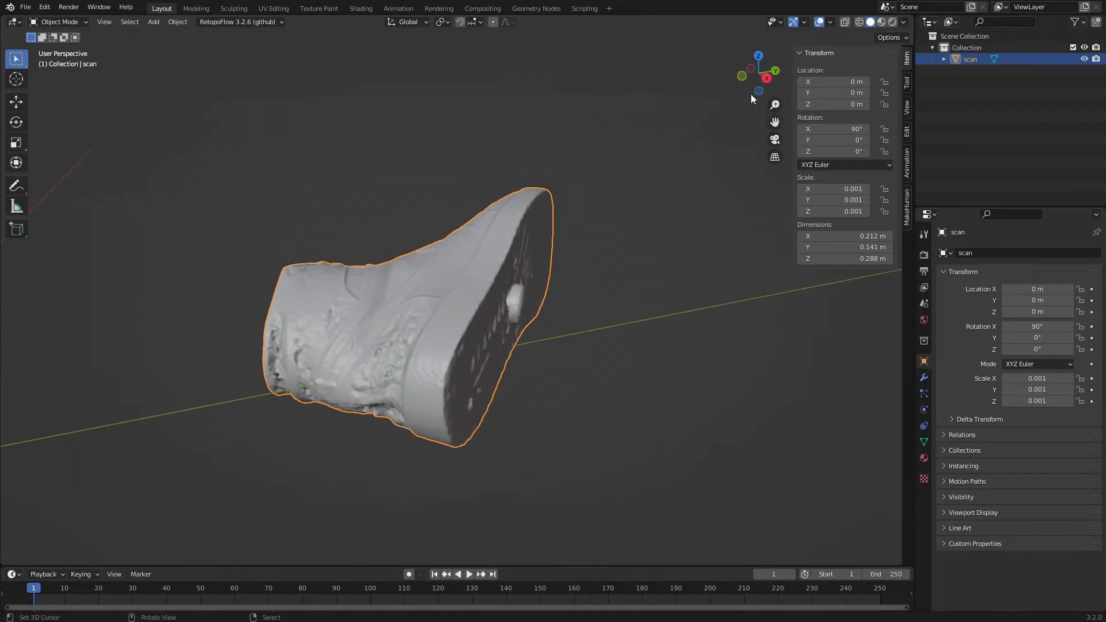
{"action": "mouse_move", "coordinate": [753, 88]}
{"action": "left_mouse_down"}
{"action": "mouse_move", "coordinate": [723, 107]}
{"action": "mouse_move", "coordinate": [760, 76]}
{"action": "left_mouse_up"}
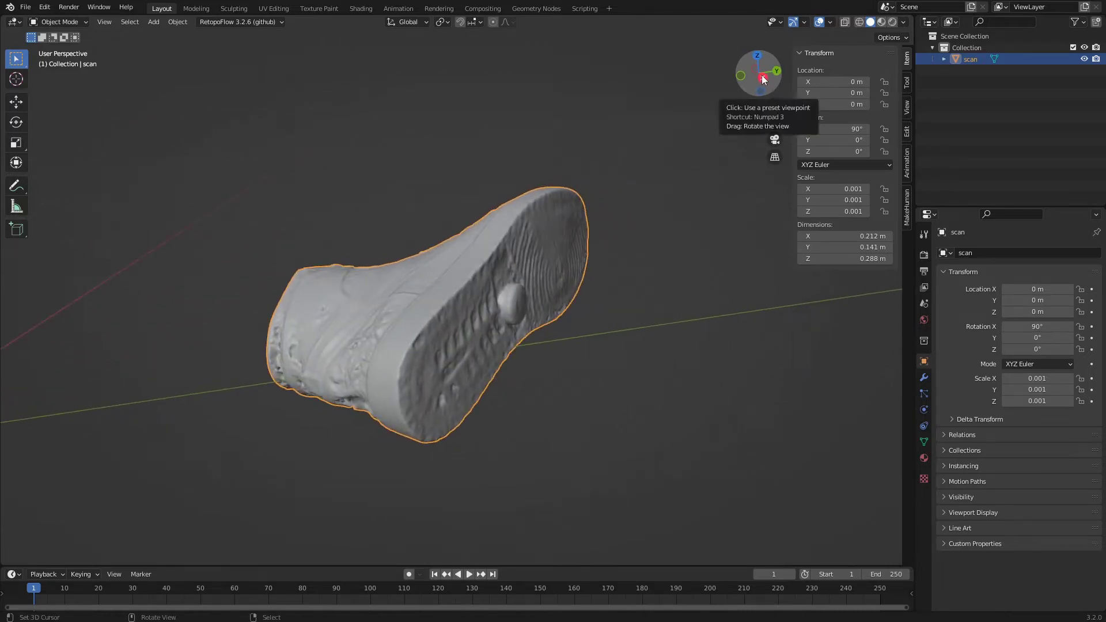
{"action": "left_click", "coordinate": [761, 77]}
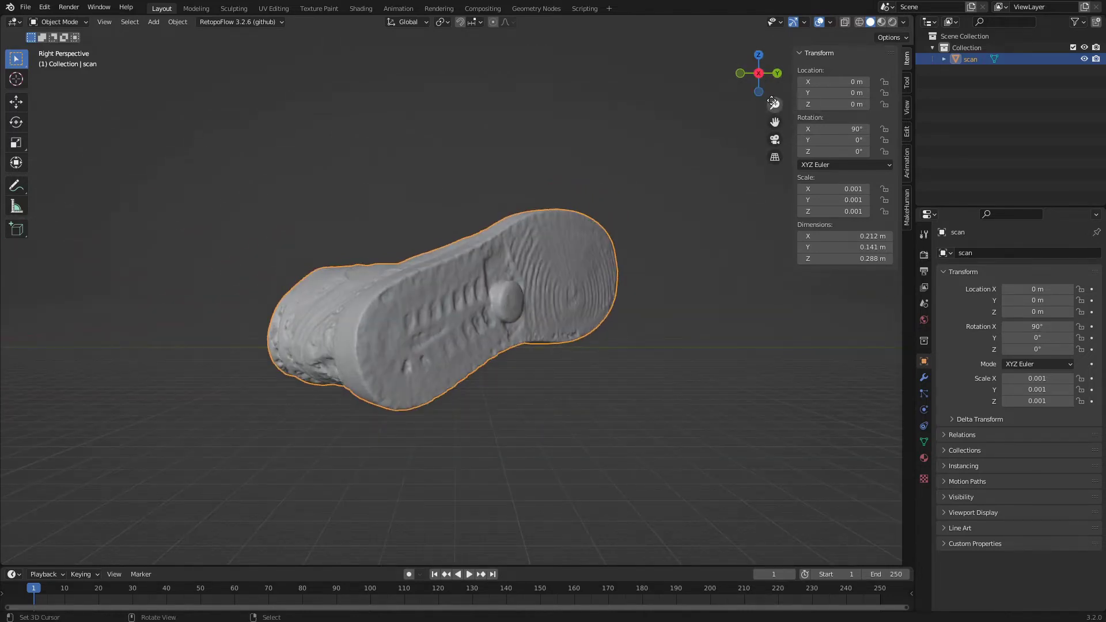
{"action": "left_click_drag", "start_coordinate": [775, 104], "coordinate": [774, 167]}
{"action": "left_click", "coordinate": [775, 159]}
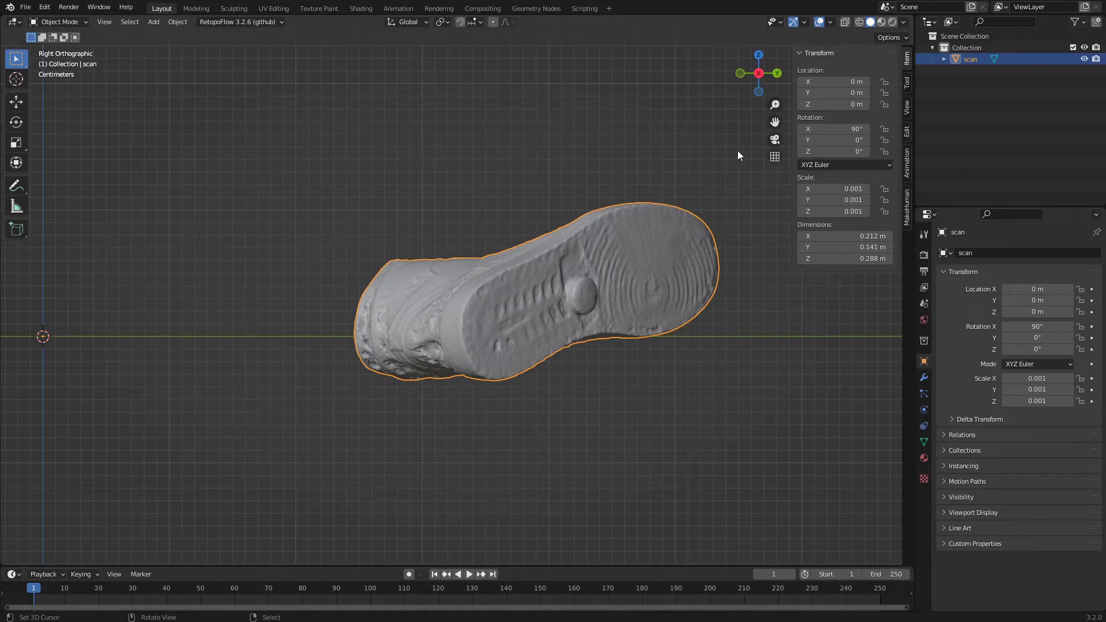
{"action": "left_click_drag", "start_coordinate": [775, 104], "coordinate": [741, 122]}
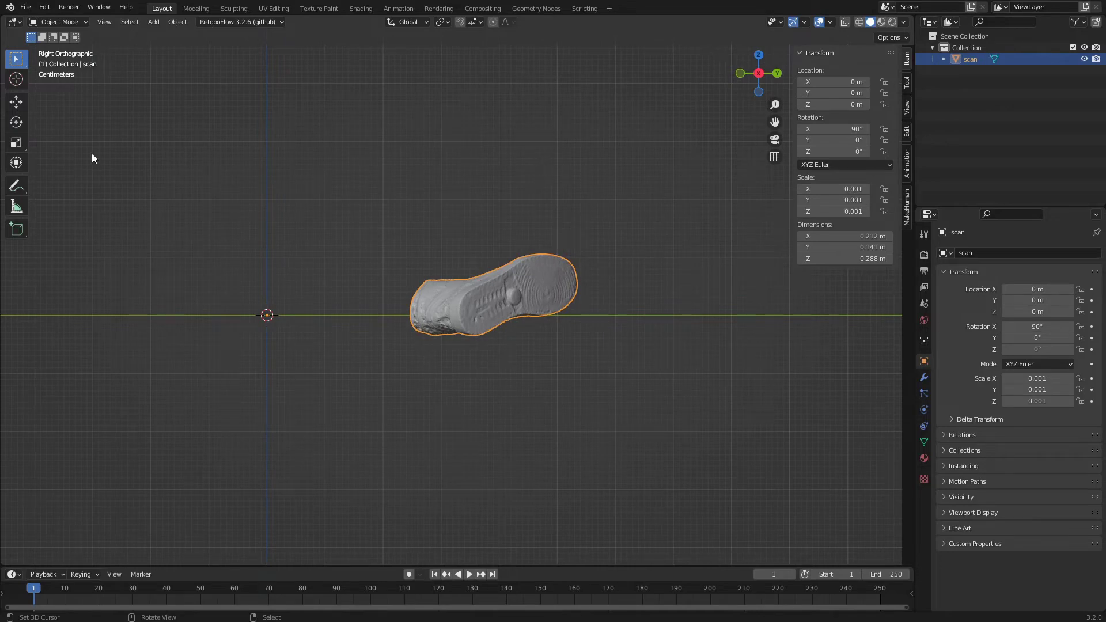
{"action": "left_click", "coordinate": [17, 125]}
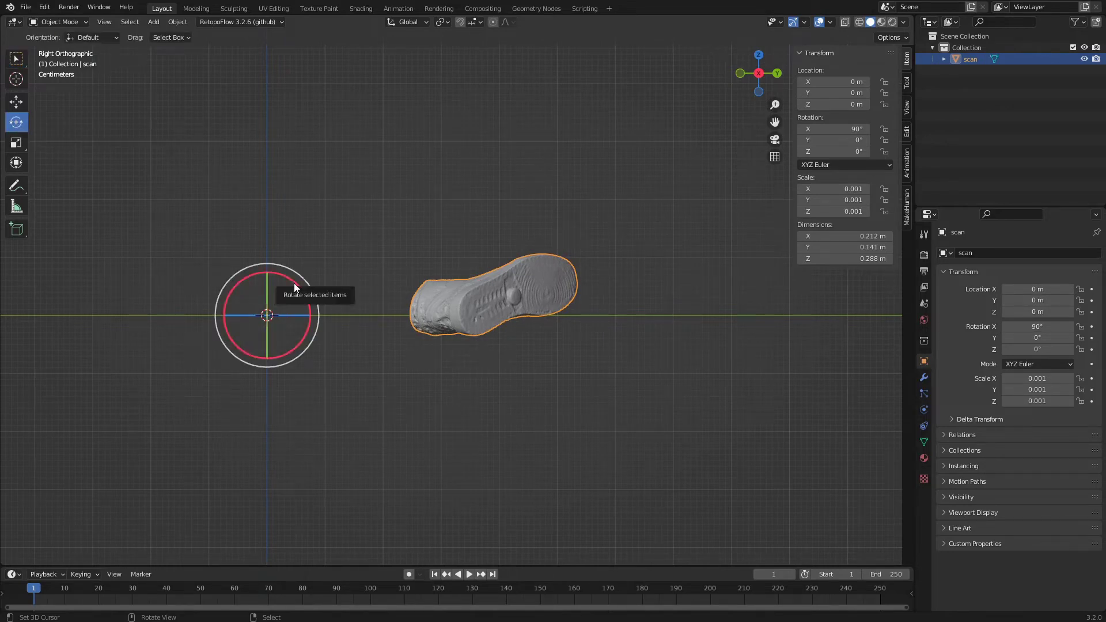
Rotate the shoe about X and Y, bringing Y to 46°, so it lies level
{"action": "left_click_drag", "start_coordinate": [293, 282], "coordinate": [385, 428]}
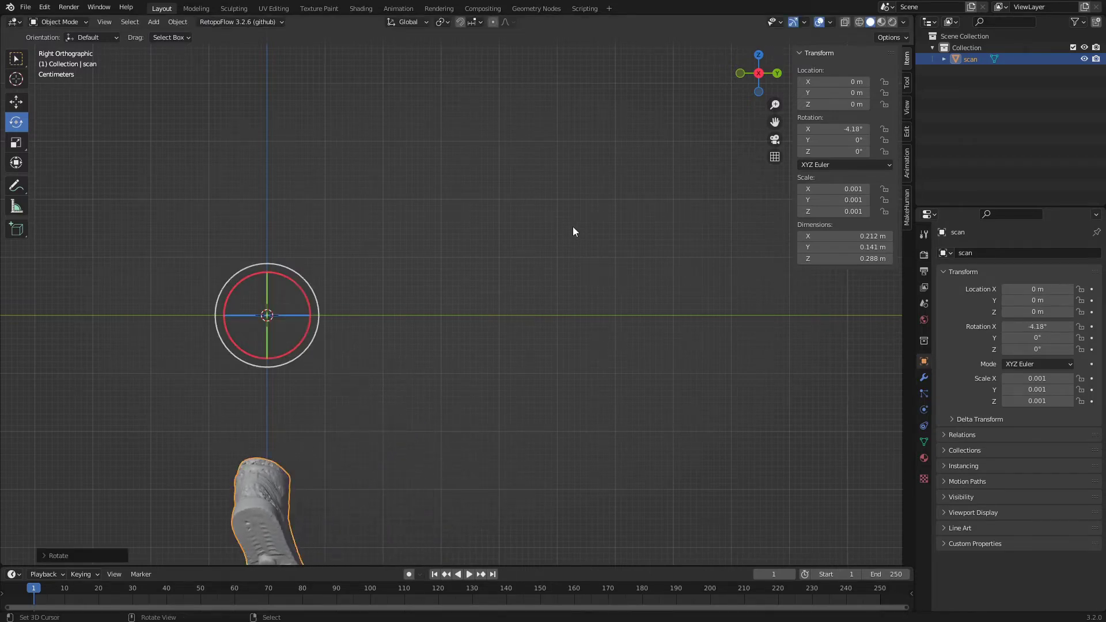
{"action": "left_click", "coordinate": [777, 74]}
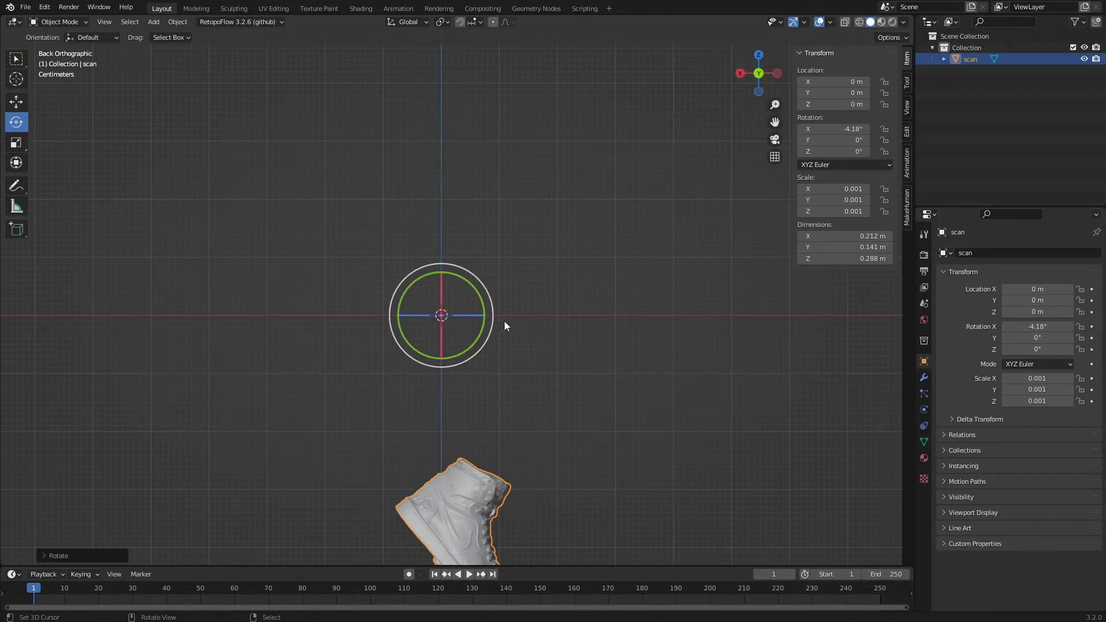
{"action": "left_click_drag", "start_coordinate": [481, 333], "coordinate": [522, 275]}
{"action": "left_click_drag", "start_coordinate": [774, 122], "coordinate": [722, 37]}
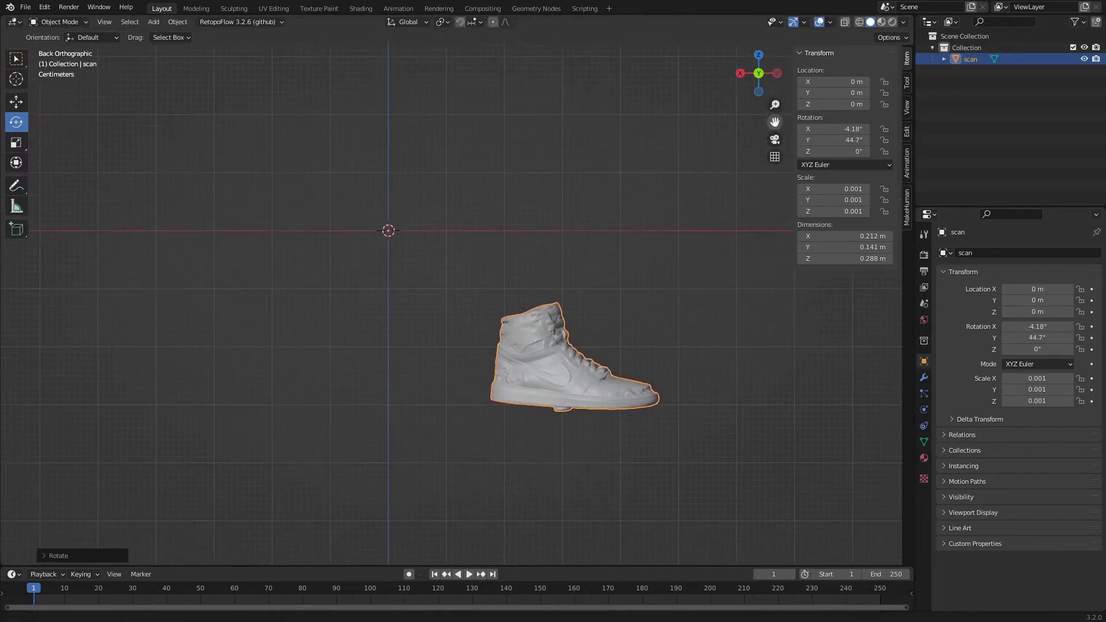
{"action": "left_click", "coordinate": [740, 73]}
{"action": "left_click_drag", "start_coordinate": [309, 235], "coordinate": [348, 249]}
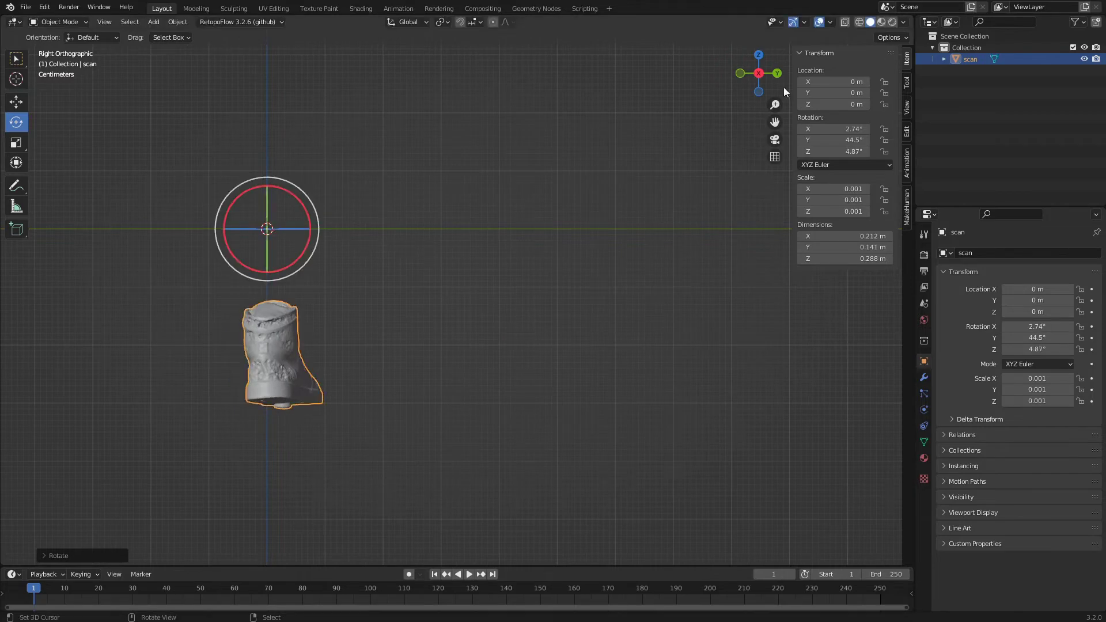
{"action": "left_click", "coordinate": [777, 74]}
{"action": "left_click_drag", "start_coordinate": [432, 229], "coordinate": [500, 212]}
From Top view, spin the shoe about Z so it runs along the Y axis
{"action": "left_click", "coordinate": [747, 84]}
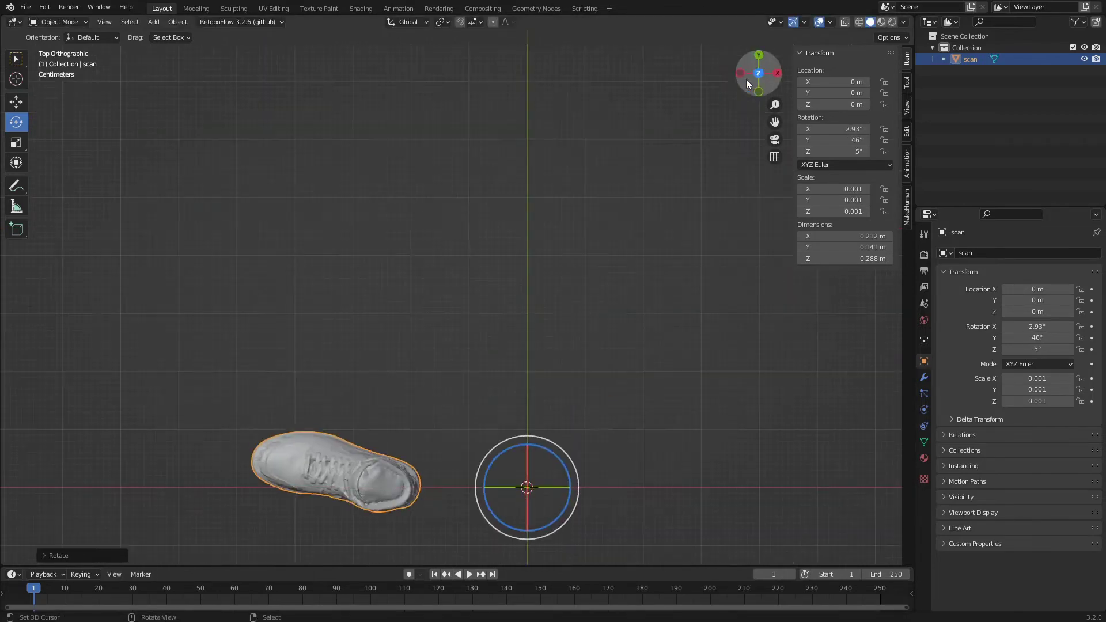
{"action": "middle_click_drag", "start_coordinate": [444, 549], "coordinate": [388, 230], "text": "shift"}
{"action": "left_click_drag", "start_coordinate": [446, 203], "coordinate": [667, 255]}
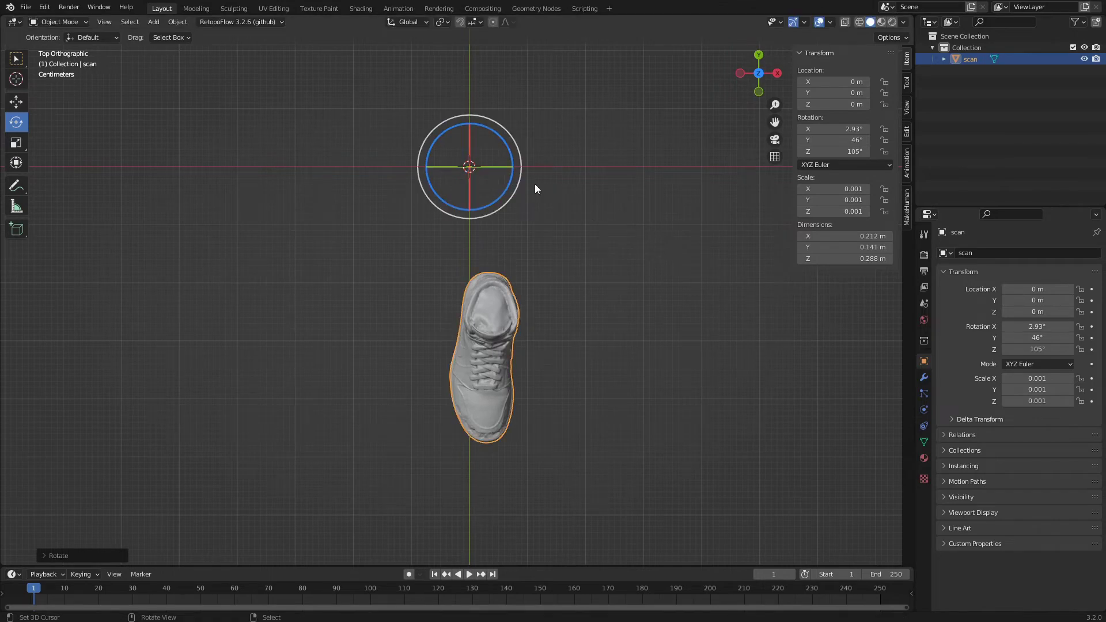
{"action": "left_click", "coordinate": [15, 105]}
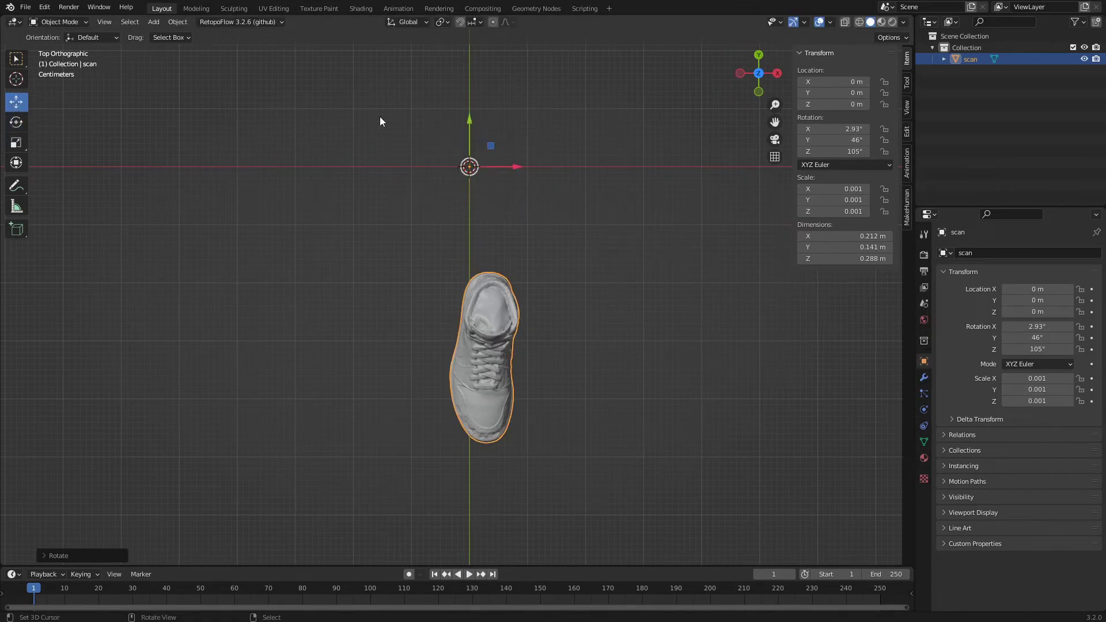
Move the shoe over the world origin and lift it to rest on the ground plane
{"action": "left_click_drag", "start_coordinate": [469, 167], "coordinate": [456, 510]}
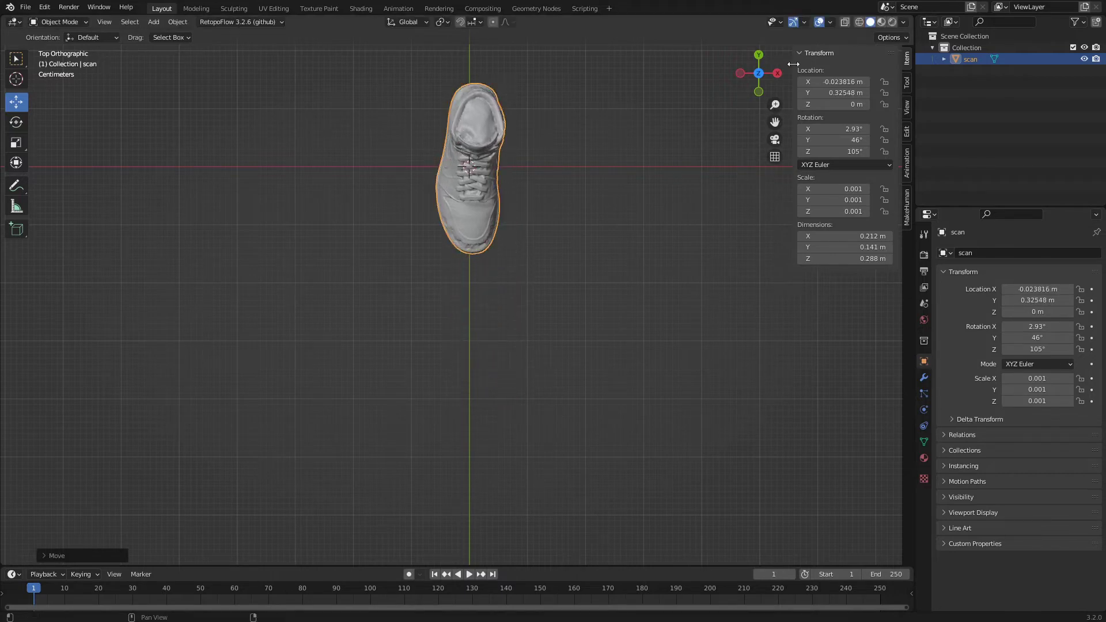
{"action": "left_click", "coordinate": [777, 73]}
{"action": "key", "text": "g"}
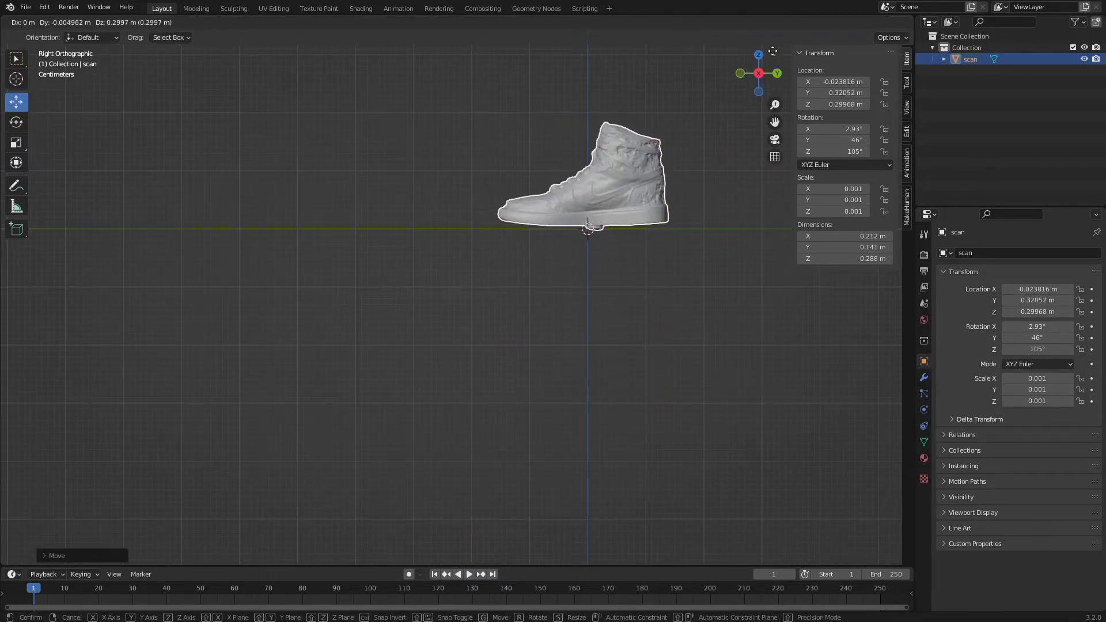
{"action": "left_click", "coordinate": [773, 53]}
{"action": "left_click", "coordinate": [740, 73]}
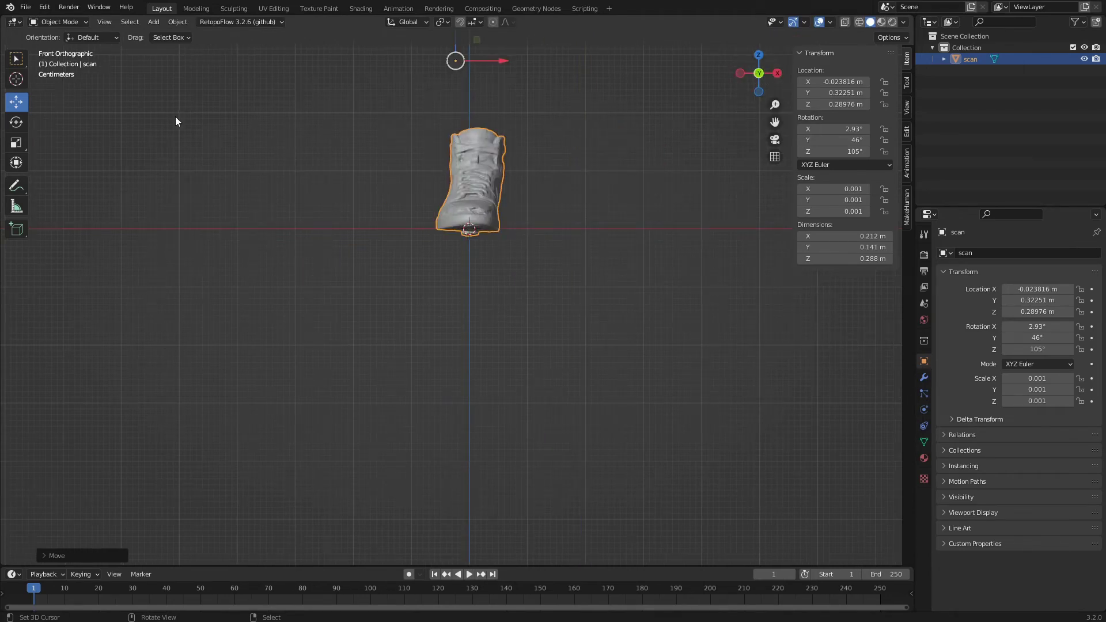
Apply all transforms to the scan, zeroing location and rotation and resetting scale to 1.000
{"action": "left_click", "coordinate": [177, 23]}
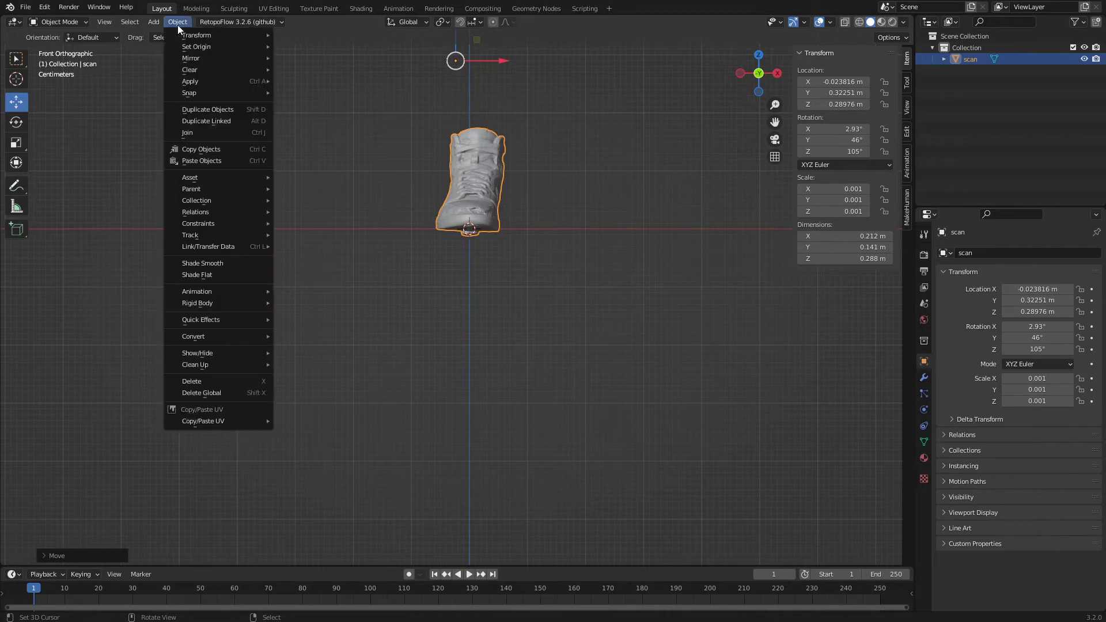
{"action": "mouse_move", "coordinate": [190, 81]}
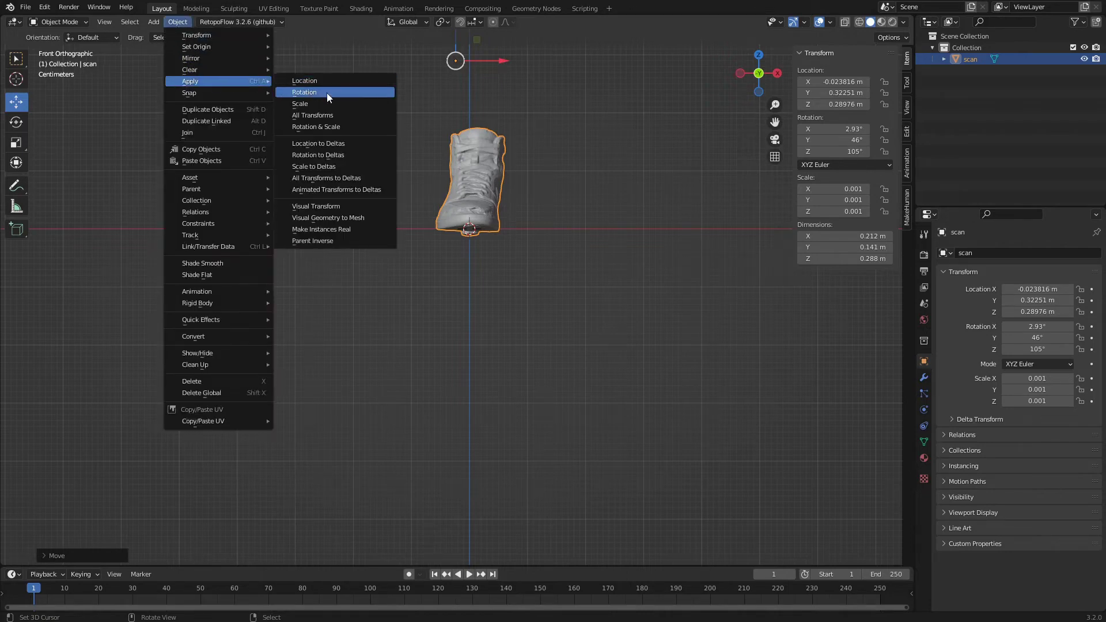
{"action": "left_click", "coordinate": [330, 117]}
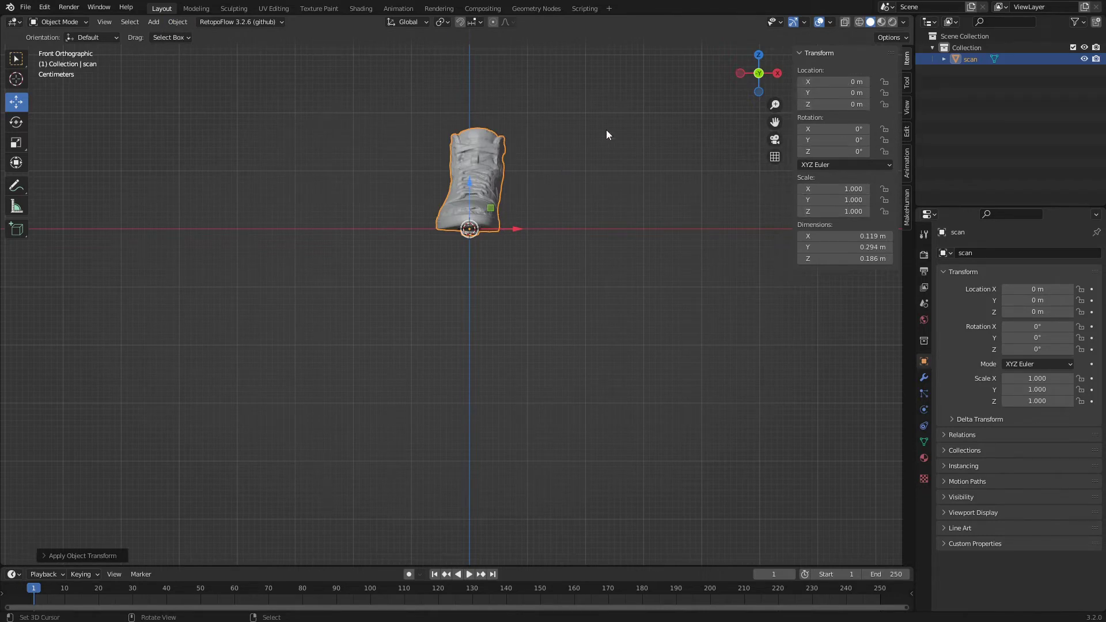
{"action": "left_click_drag", "start_coordinate": [774, 105], "coordinate": [775, 75]}
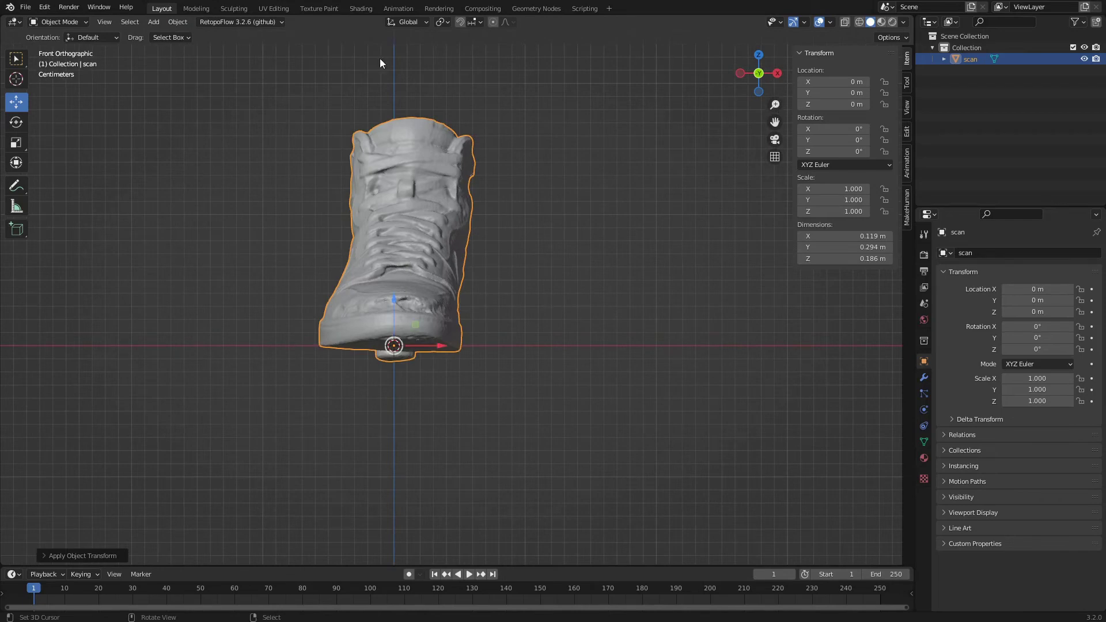
In the Shading workspace, frame the shoe and select the terza_prova Principled BSDF node
{"action": "left_click", "coordinate": [359, 10]}
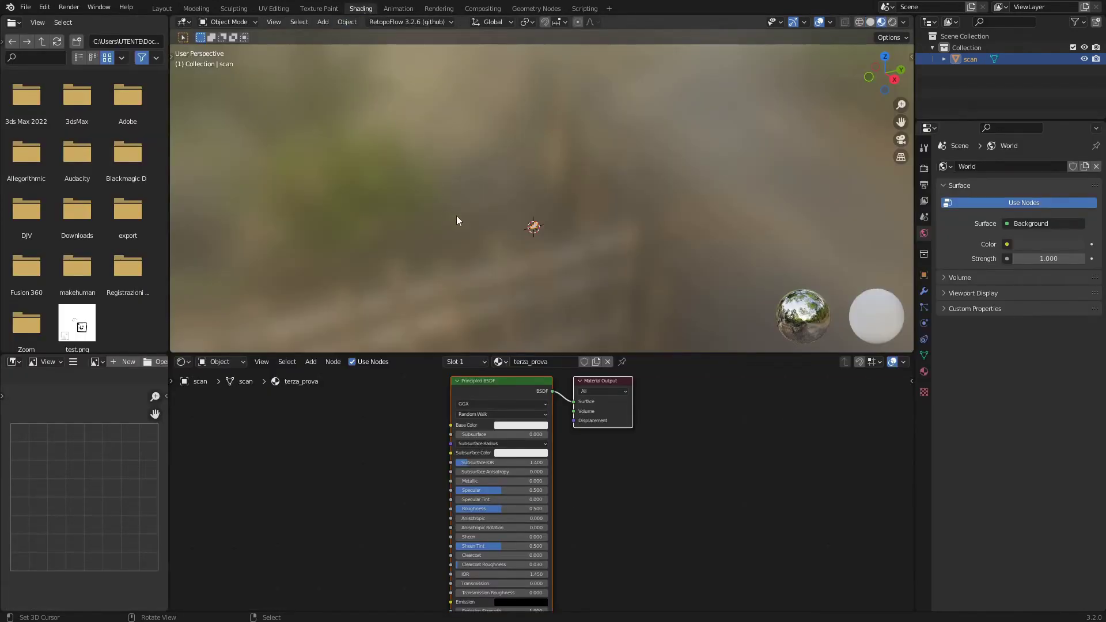
{"action": "left_click", "coordinate": [273, 24]}
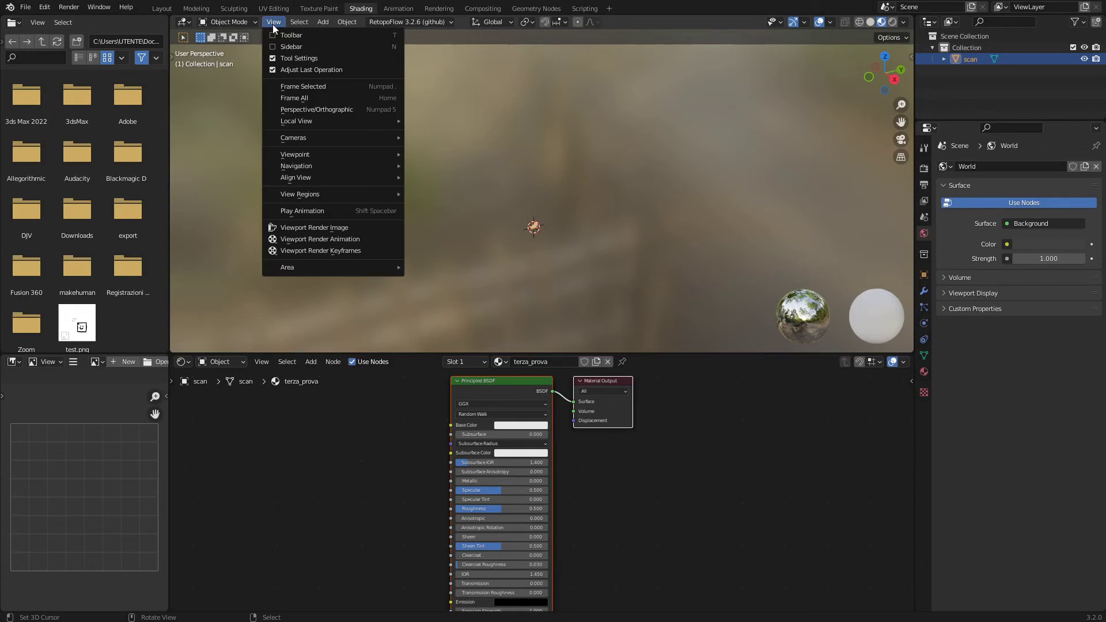
{"action": "left_click", "coordinate": [301, 99]}
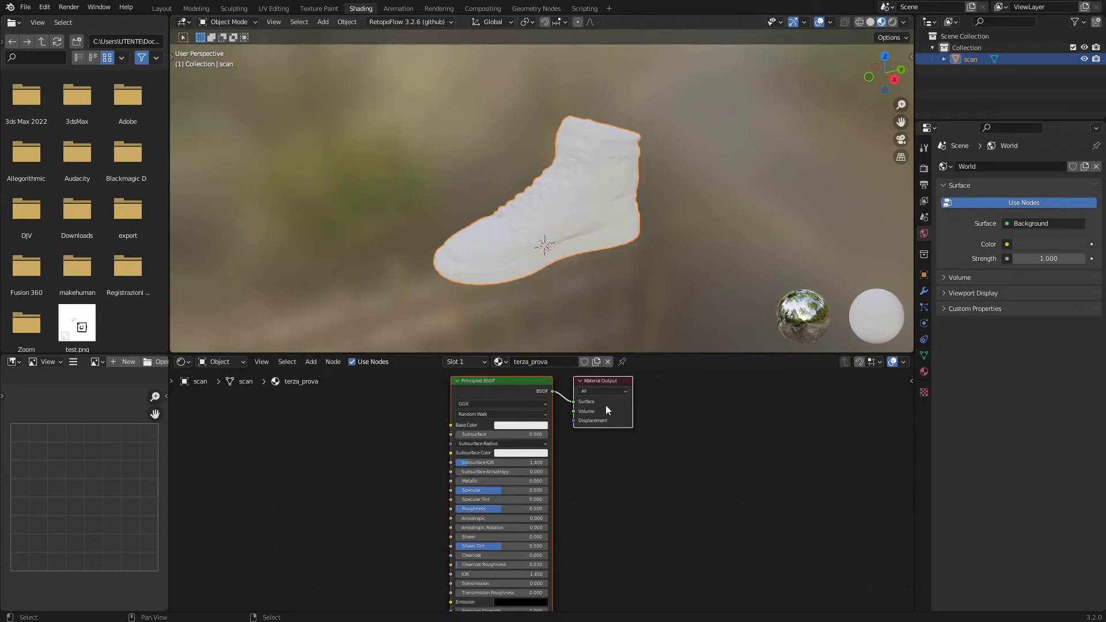
{"action": "left_click", "coordinate": [517, 390]}
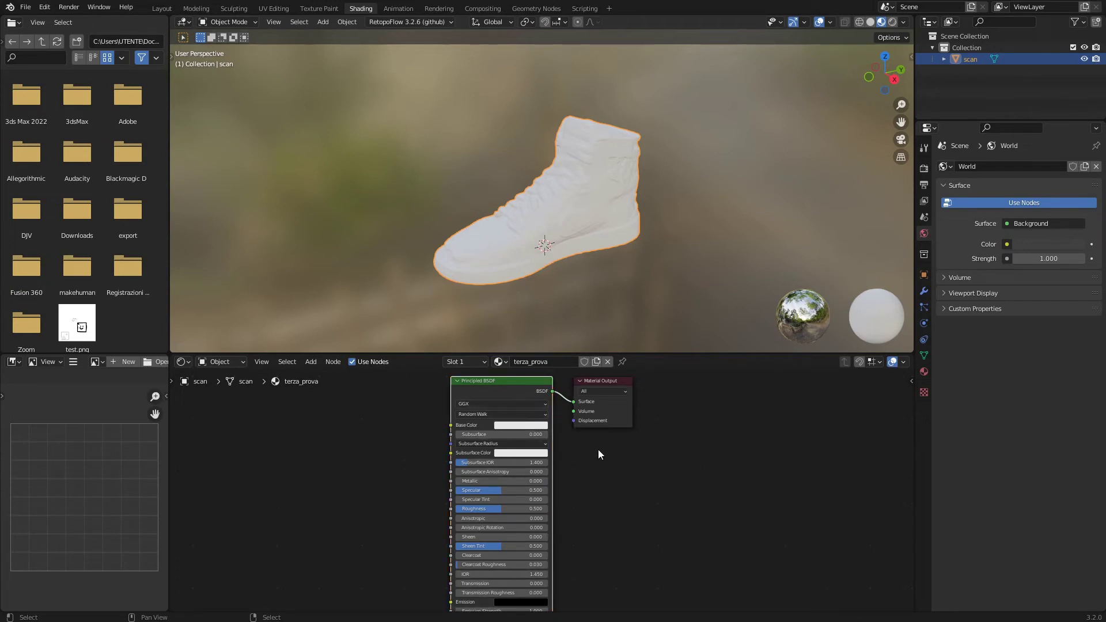
{"action": "key", "text": "alt+Tab"}
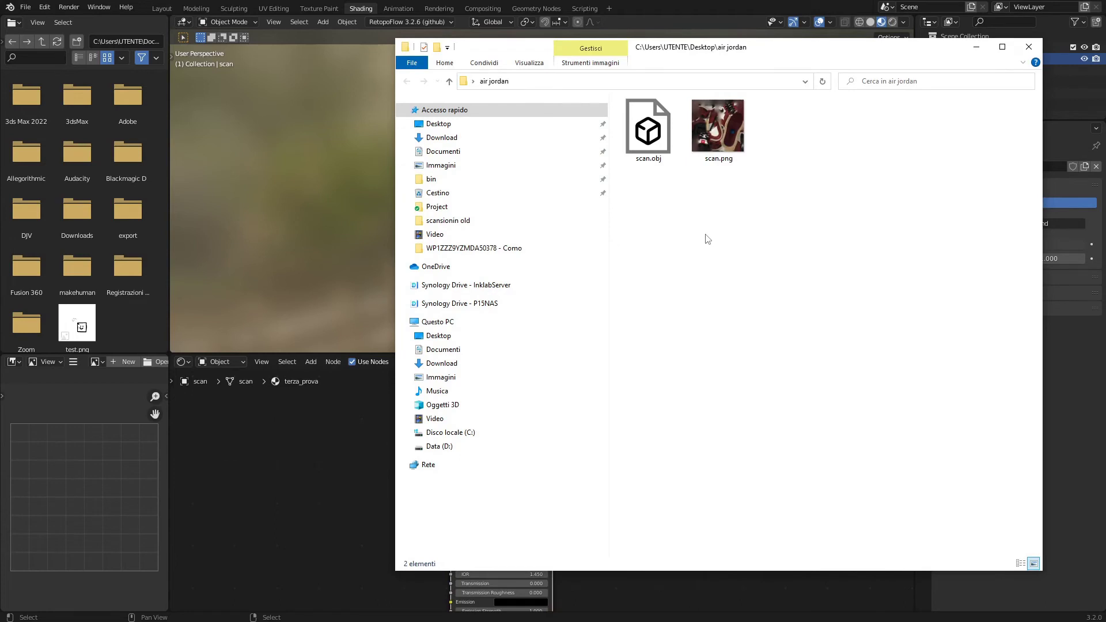
Drag scan.png from the air jordan folder into the node editor to feed Base Color
{"action": "left_click_drag", "start_coordinate": [721, 139], "coordinate": [449, 425]}
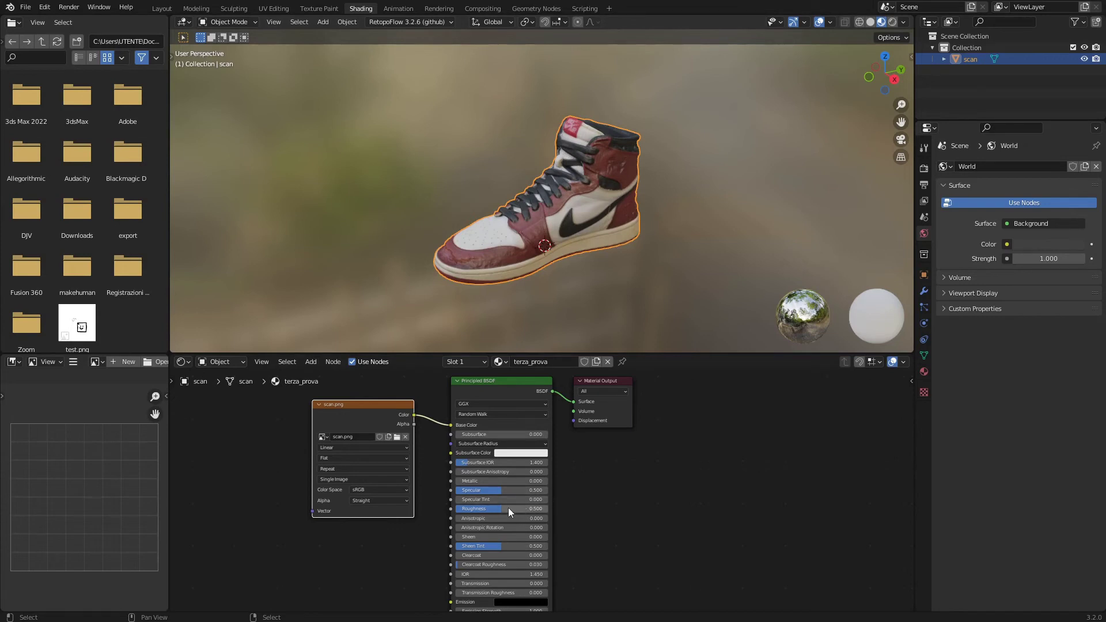
Set the Principled BSDF Roughness to 1.000 and Specular to 0.000, then orbit to check the matte shoe
{"action": "left_click_drag", "start_coordinate": [502, 509], "coordinate": [553, 509]}
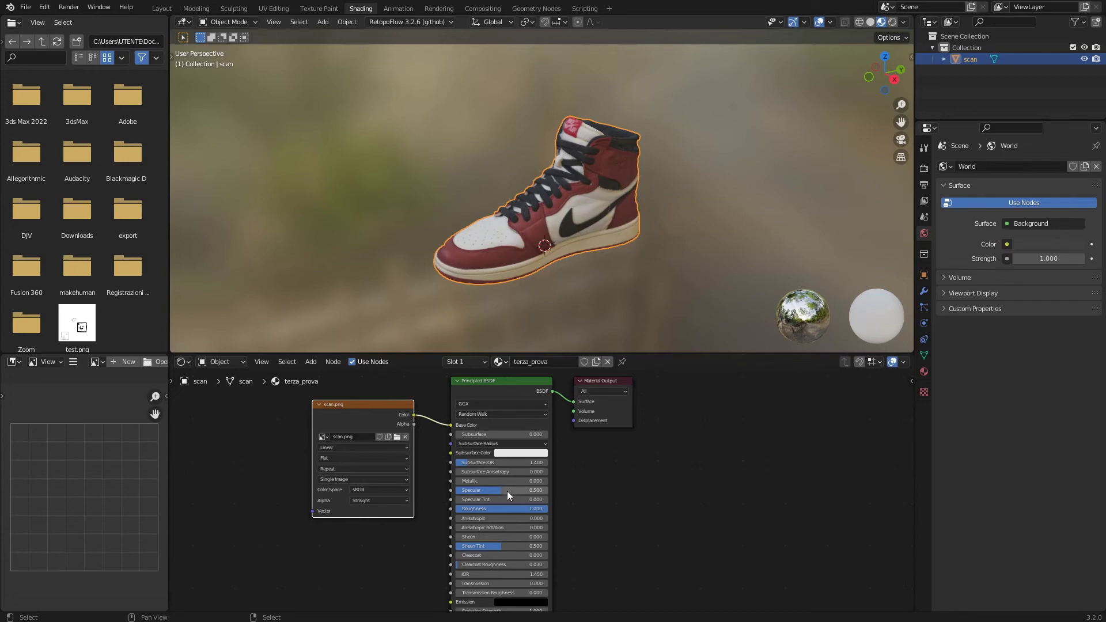
{"action": "left_click_drag", "start_coordinate": [507, 491], "coordinate": [458, 491]}
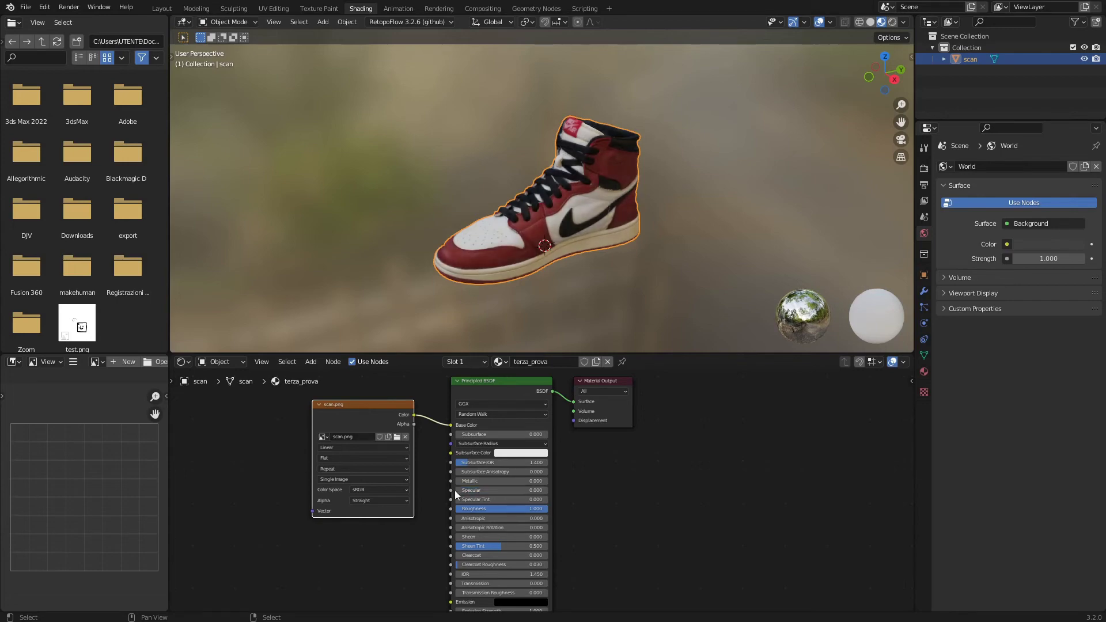
{"action": "mouse_move", "coordinate": [885, 75]}
{"action": "left_mouse_down"}
{"action": "mouse_move", "coordinate": [879, 92]}
{"action": "mouse_move", "coordinate": [887, 63]}
{"action": "mouse_move", "coordinate": [886, 79]}
{"action": "left_mouse_up"}
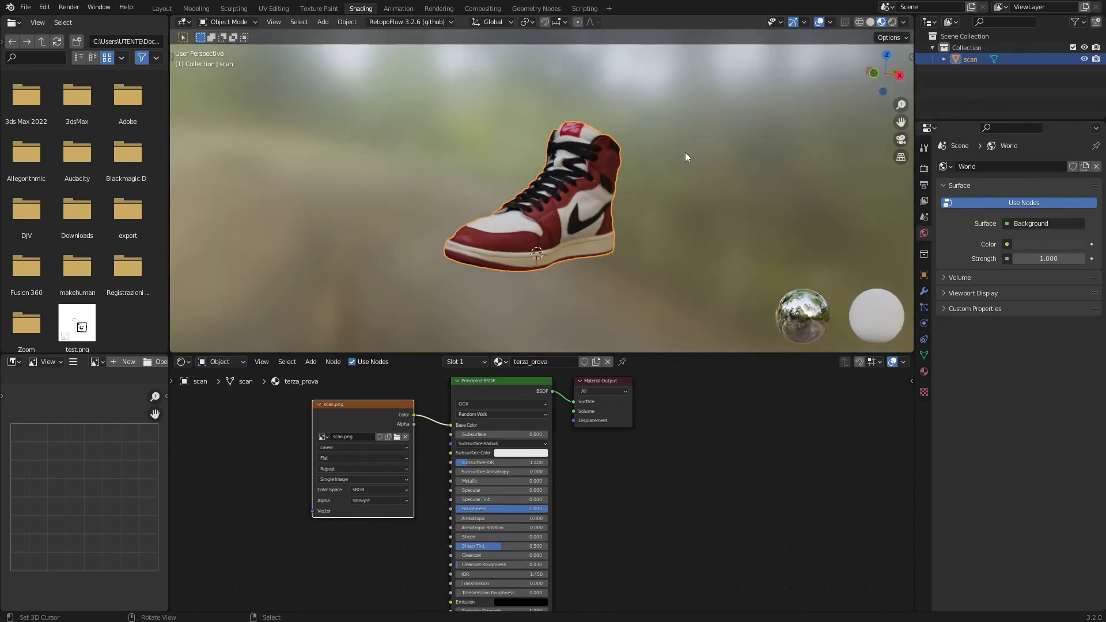
{"action": "left_click", "coordinate": [26, 9]}
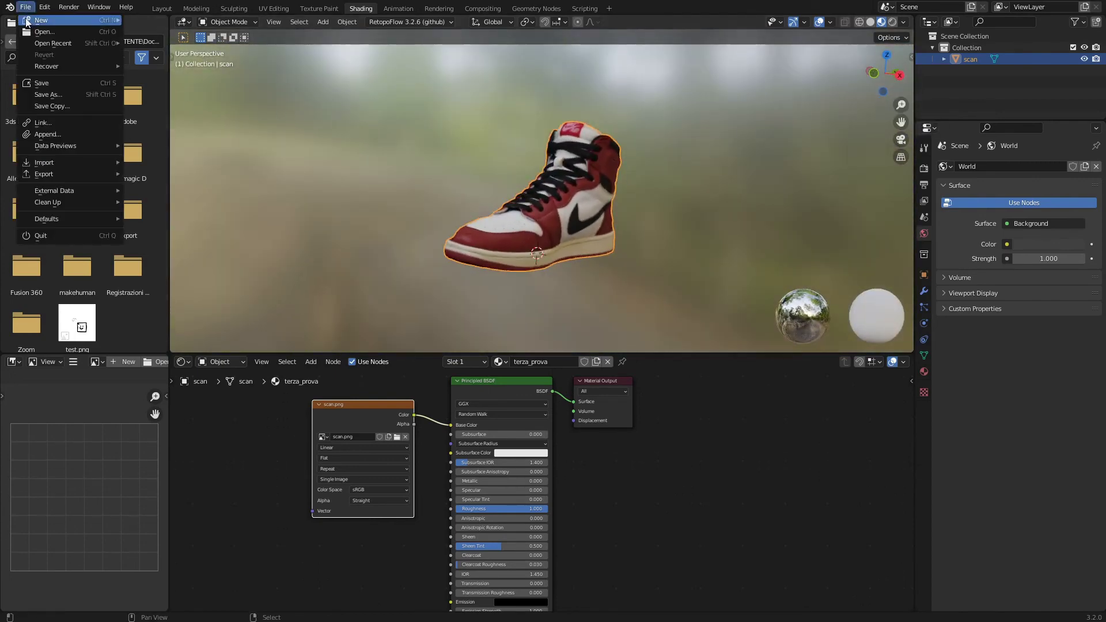
Save the scene as 'air jordan 01.blend' in the air jordan folder on the Desktop
{"action": "left_click", "coordinate": [39, 95]}
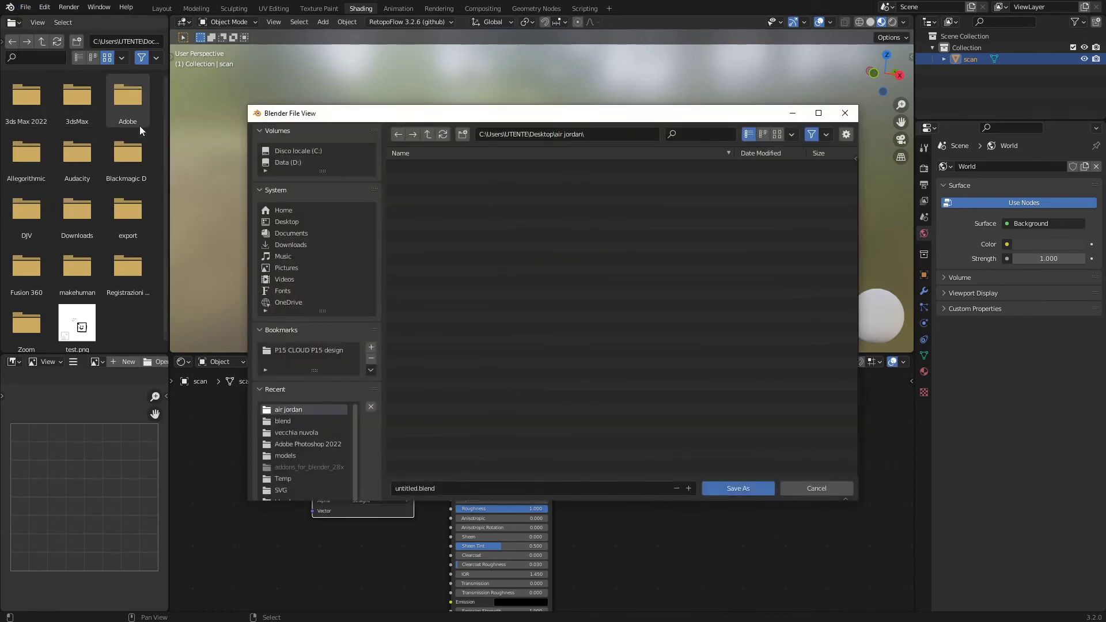
{"action": "left_click", "coordinate": [285, 223]}
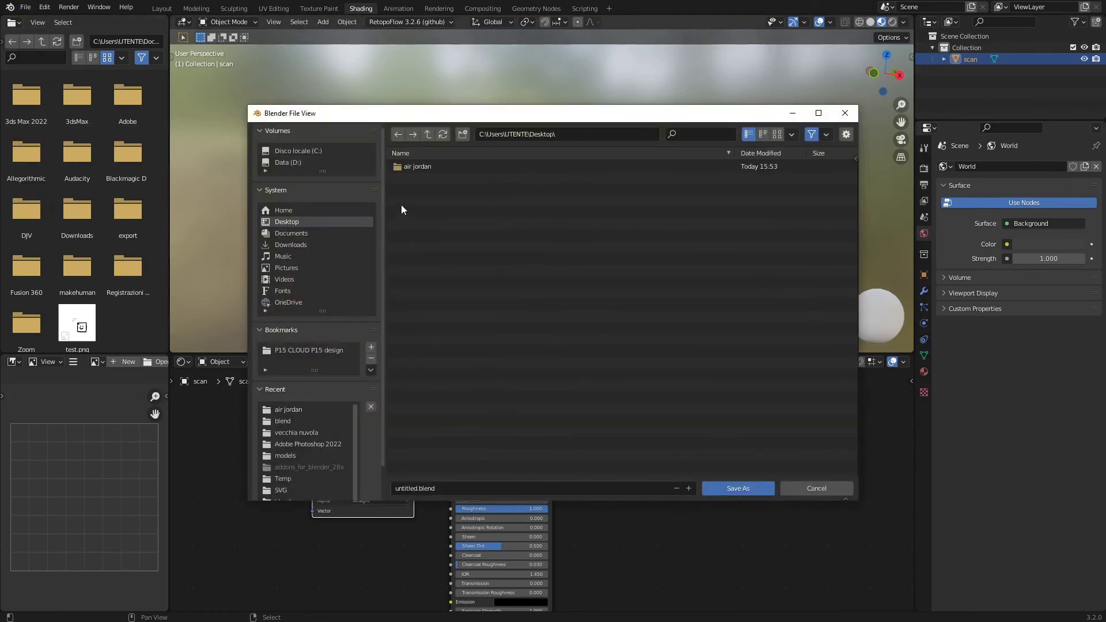
{"action": "double_click", "coordinate": [413, 168]}
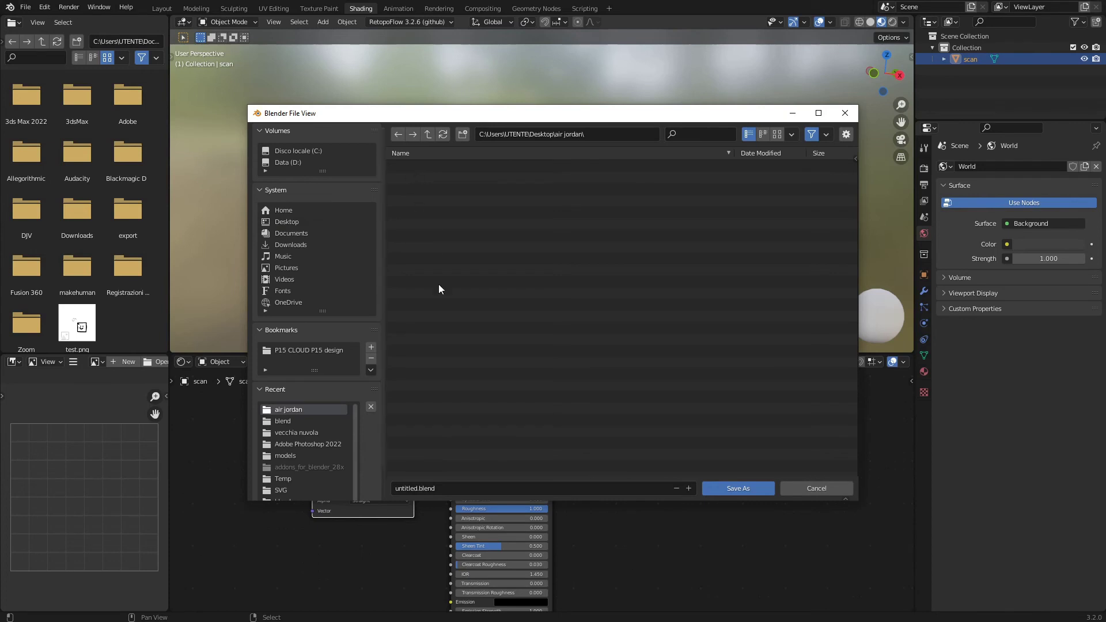
{"action": "left_click", "coordinate": [462, 490]}
{"action": "left_click", "coordinate": [740, 493]}
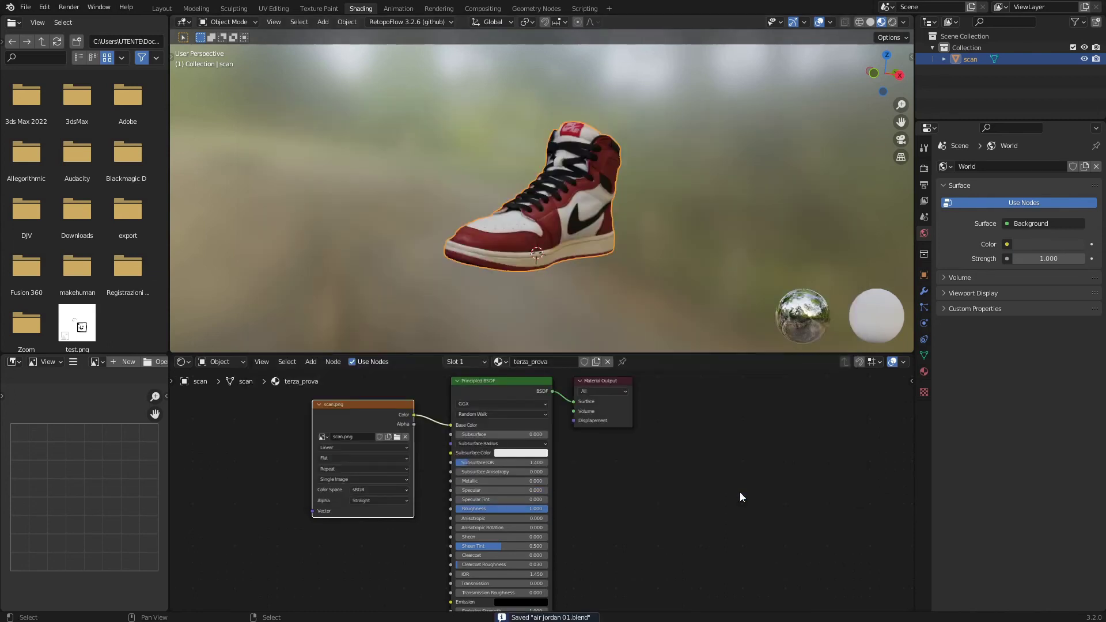